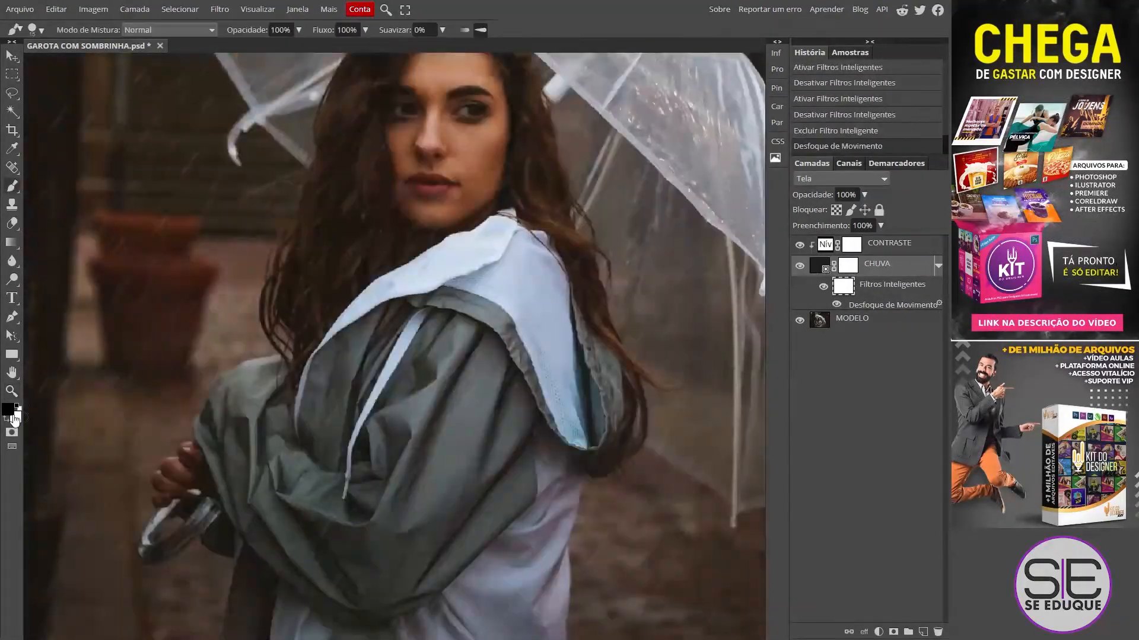
click(450, 323)
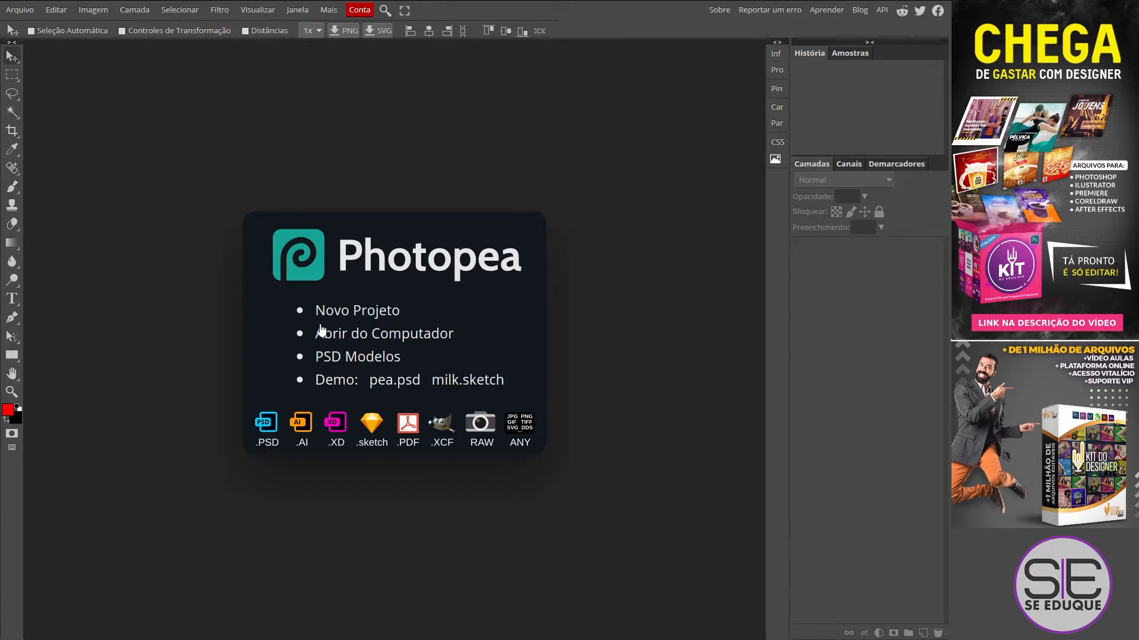
Open GAROTA COM SOMBRINHA.jpg from the computer and rename its Background layer to MODELO
click(431, 338)
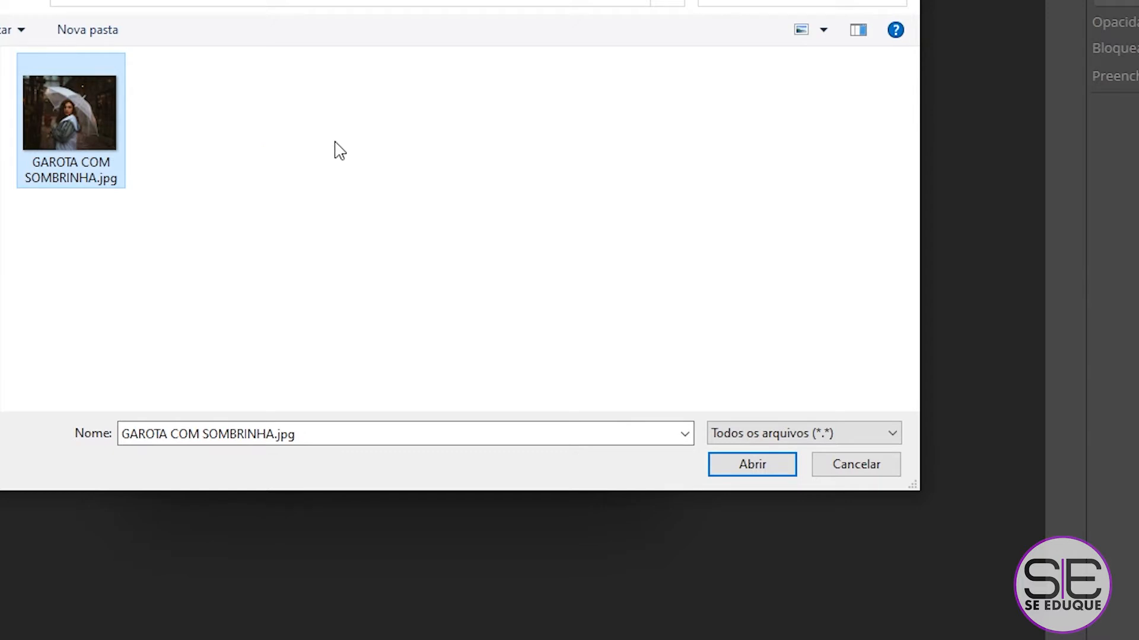
click(752, 466)
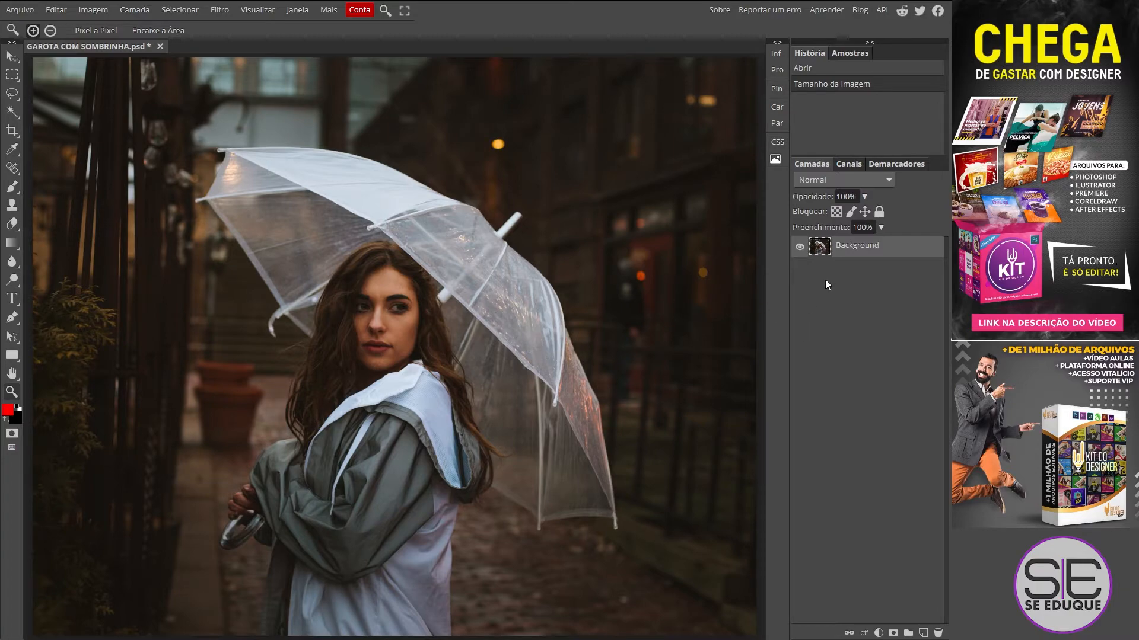
double_click(858, 256)
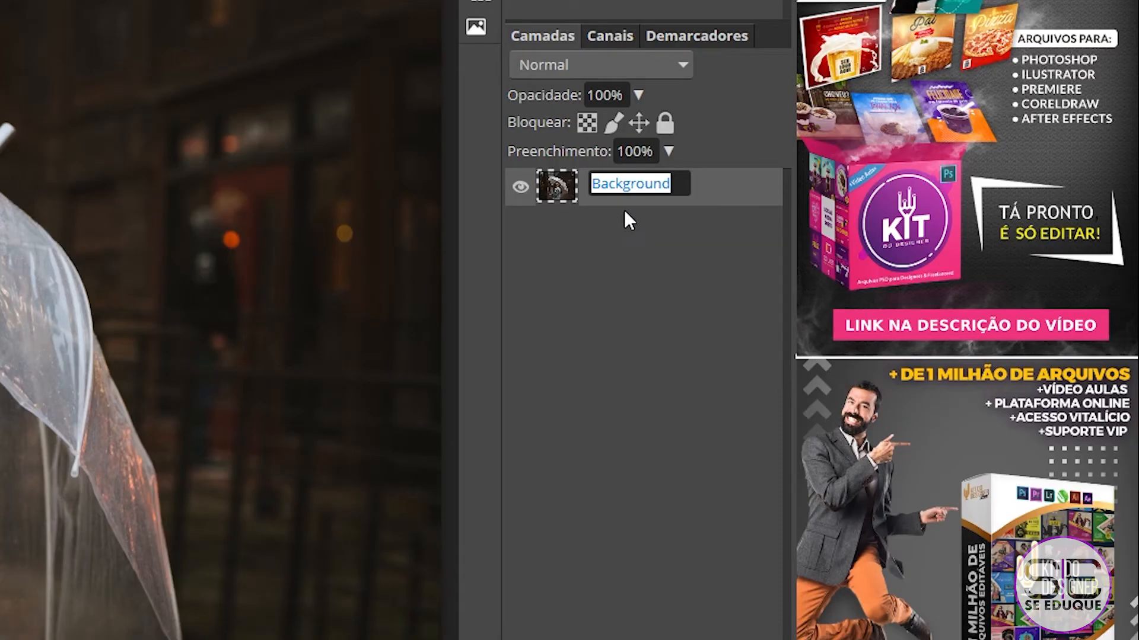
text(MODELO)
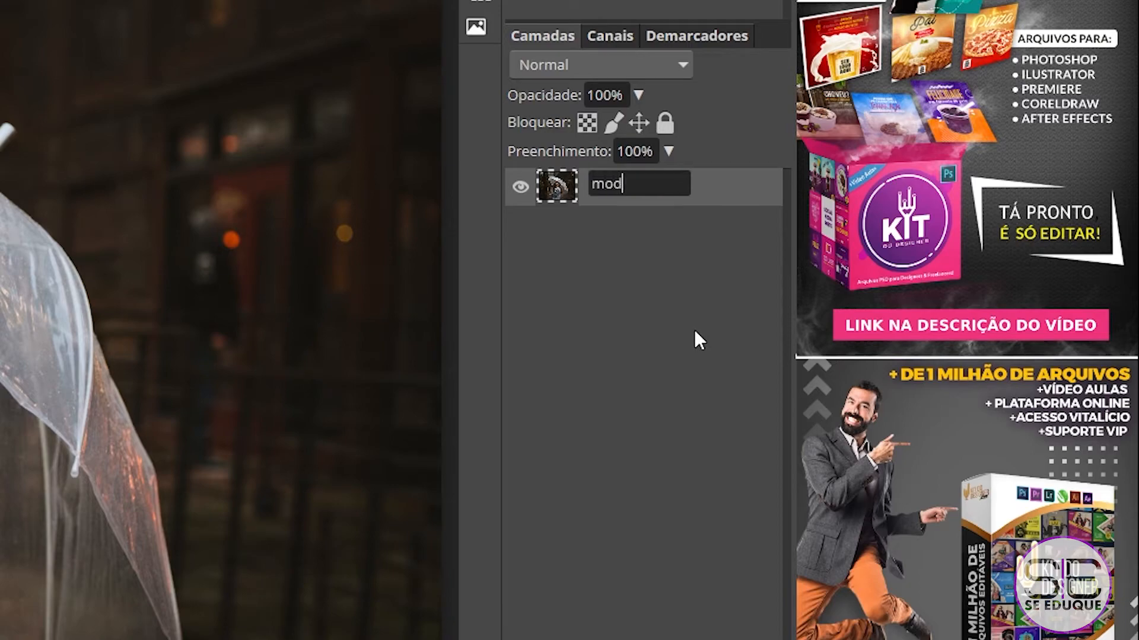
key(Return)
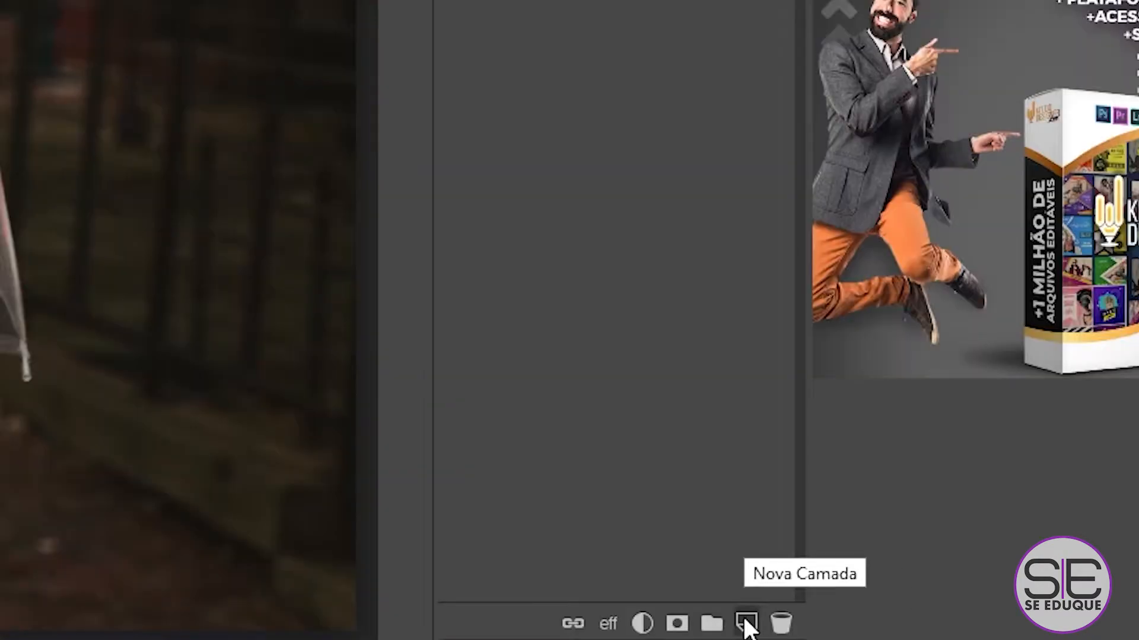
Add a new empty layer above MODELO and rename it CHUVA
click(746, 624)
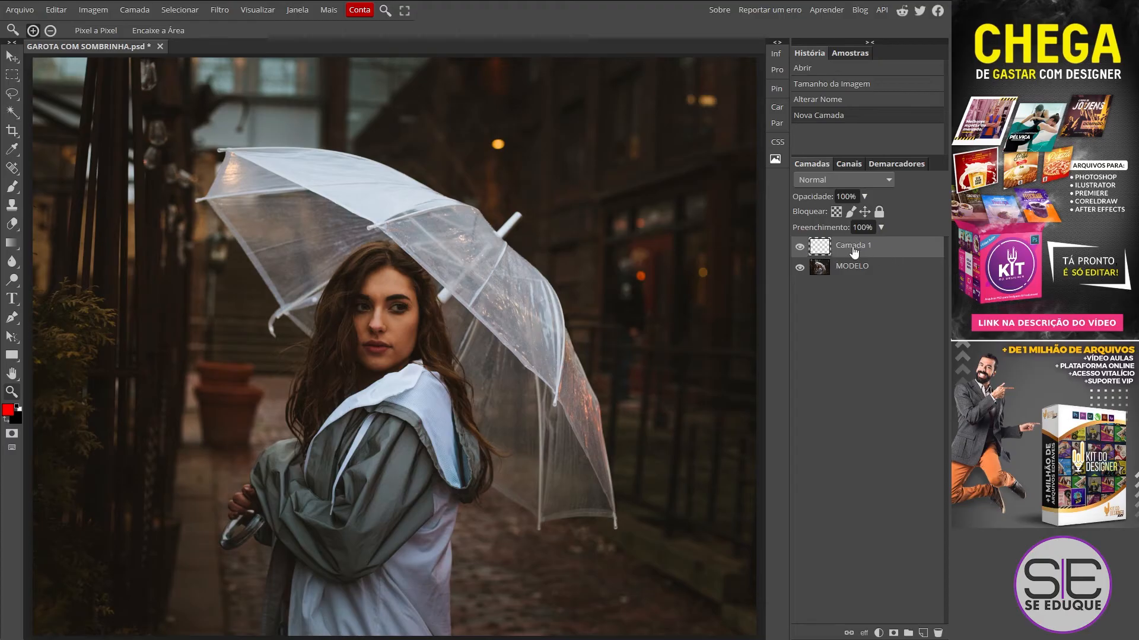
click(799, 268)
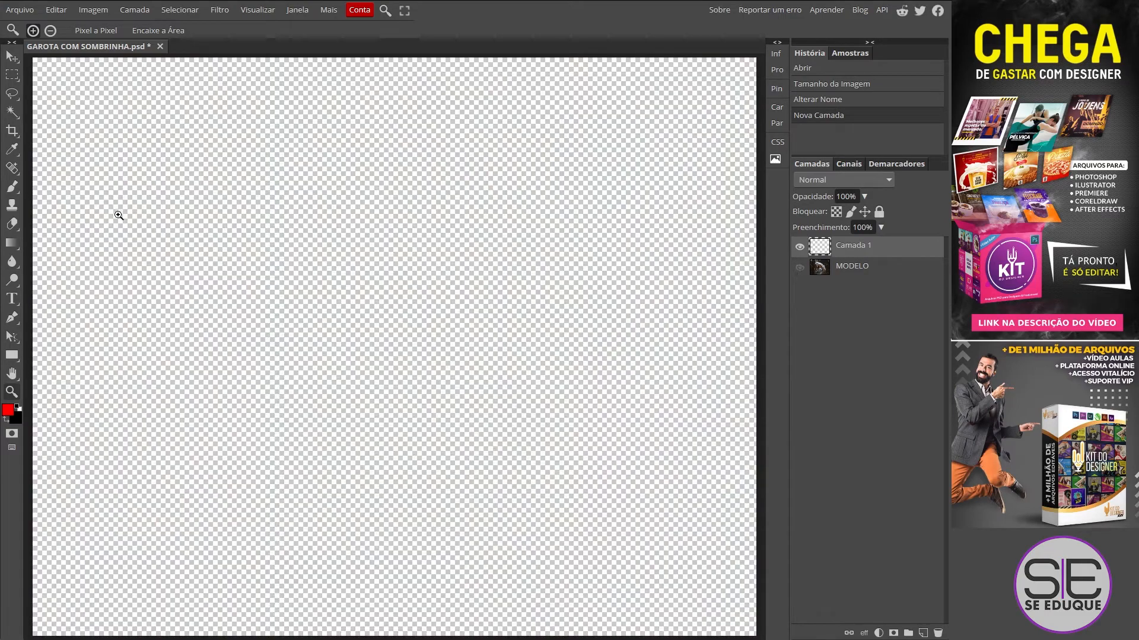
click(799, 267)
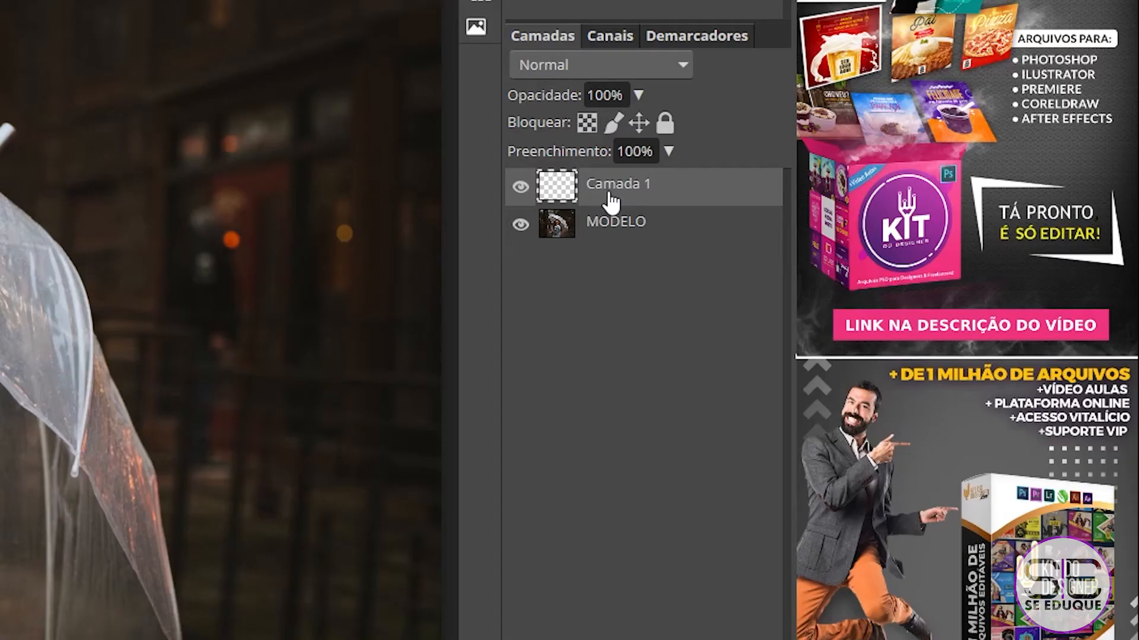
double_click(609, 196)
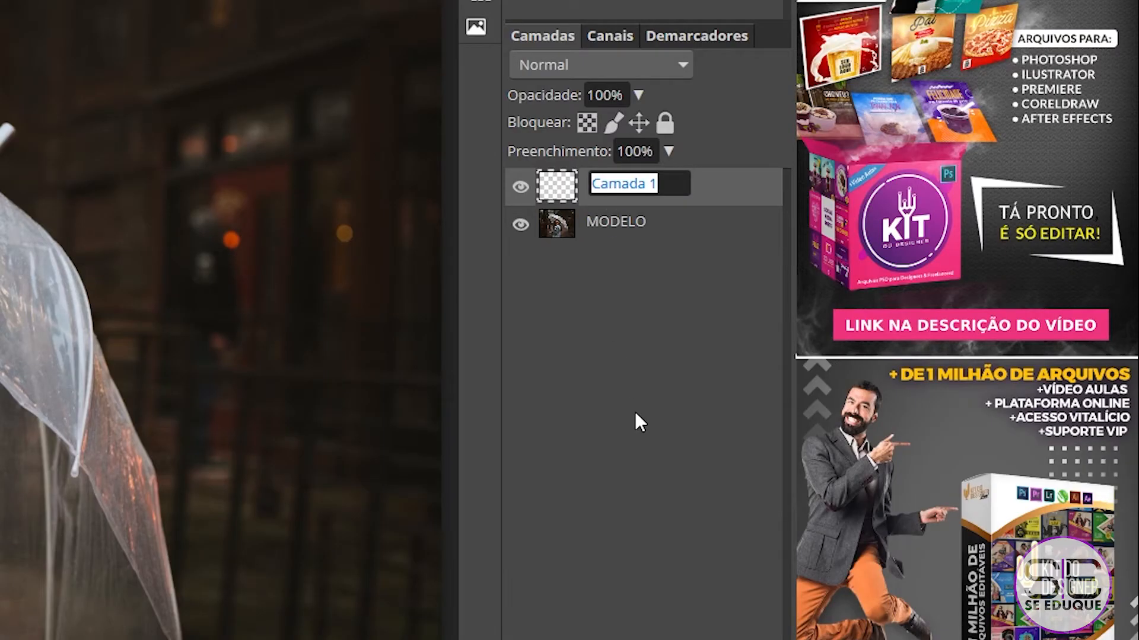
text(CHUVA)
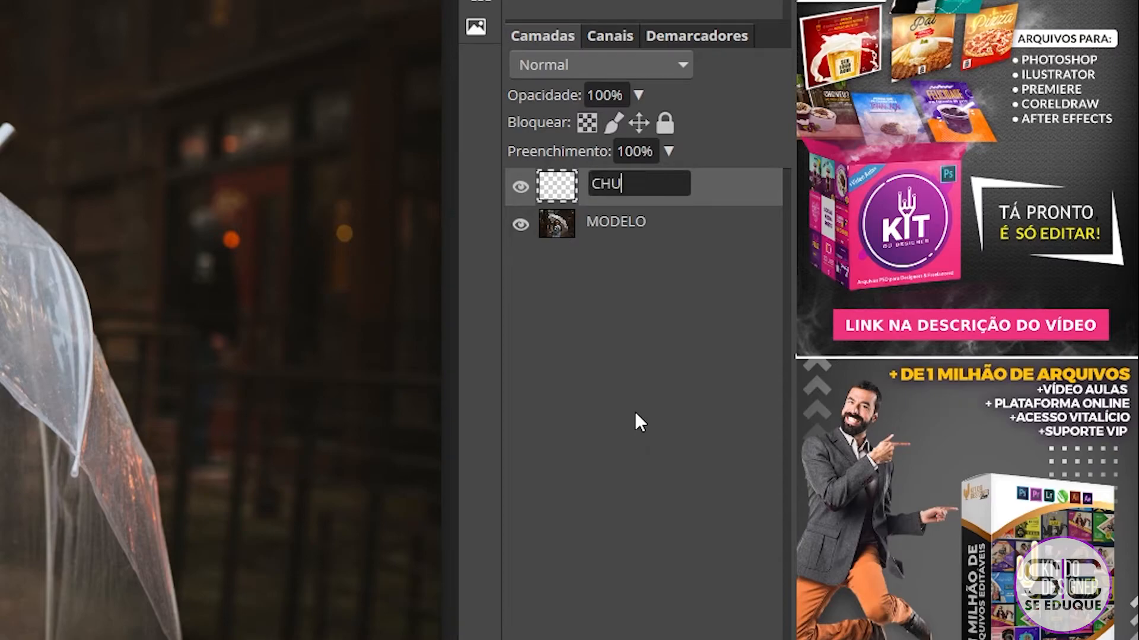
key(Return)
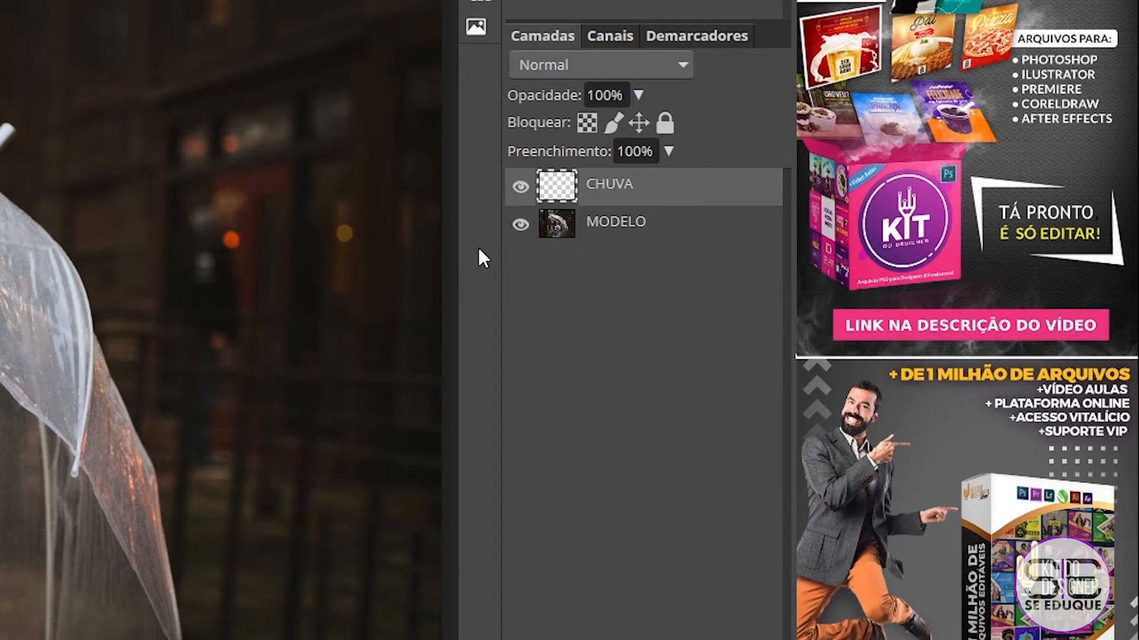
Hide the MODELO layer and fill the CHUVA layer with black (Preto)
click(519, 228)
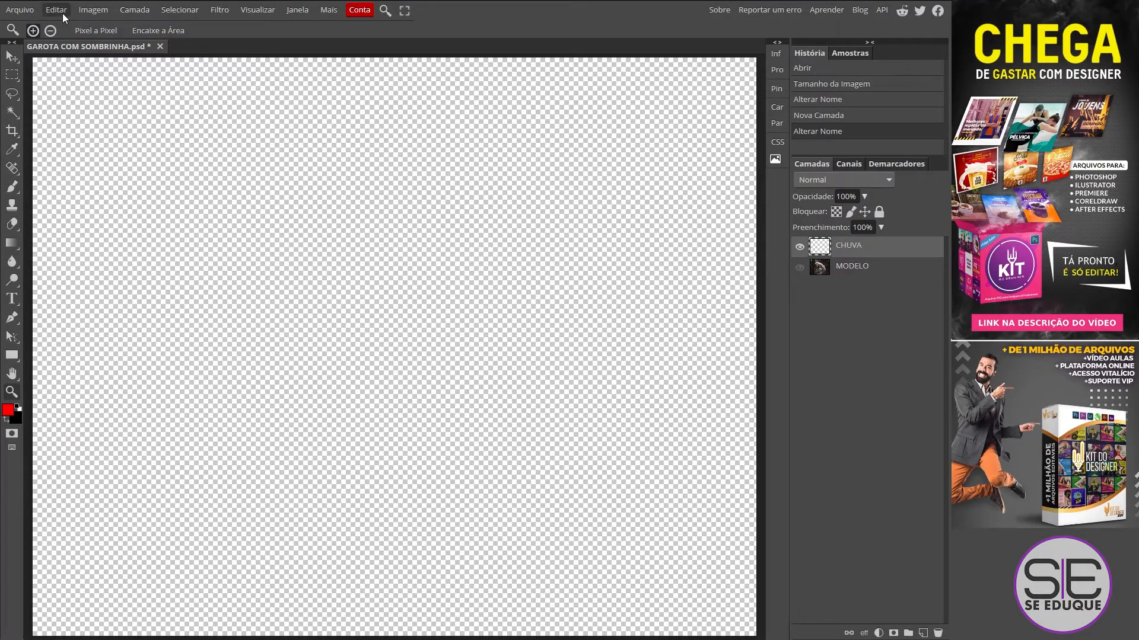
click(62, 13)
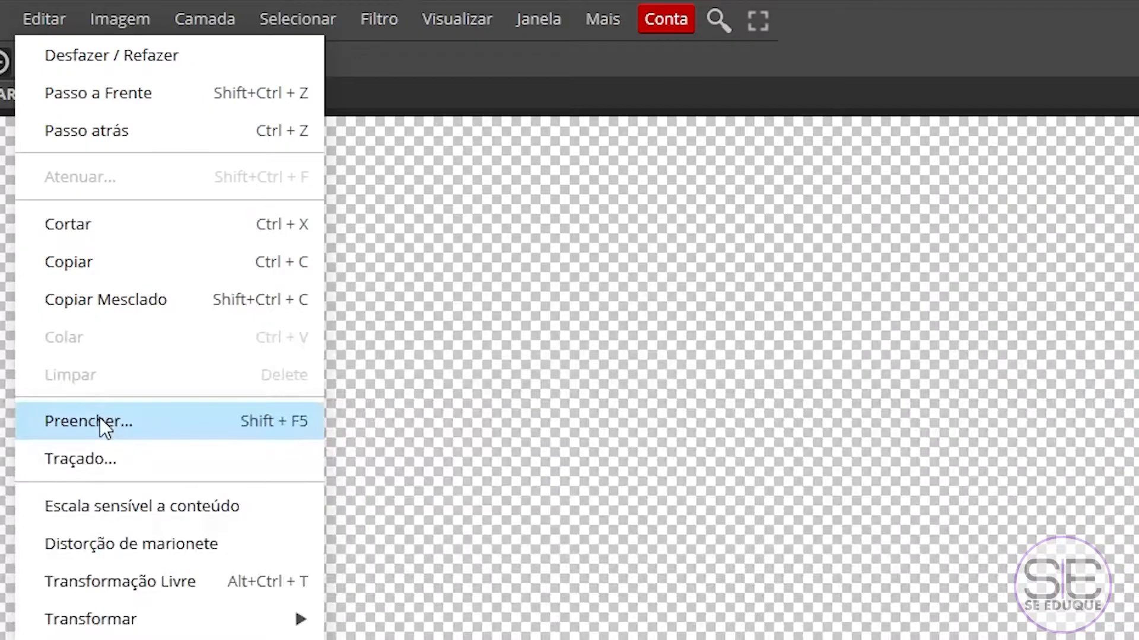
click(83, 207)
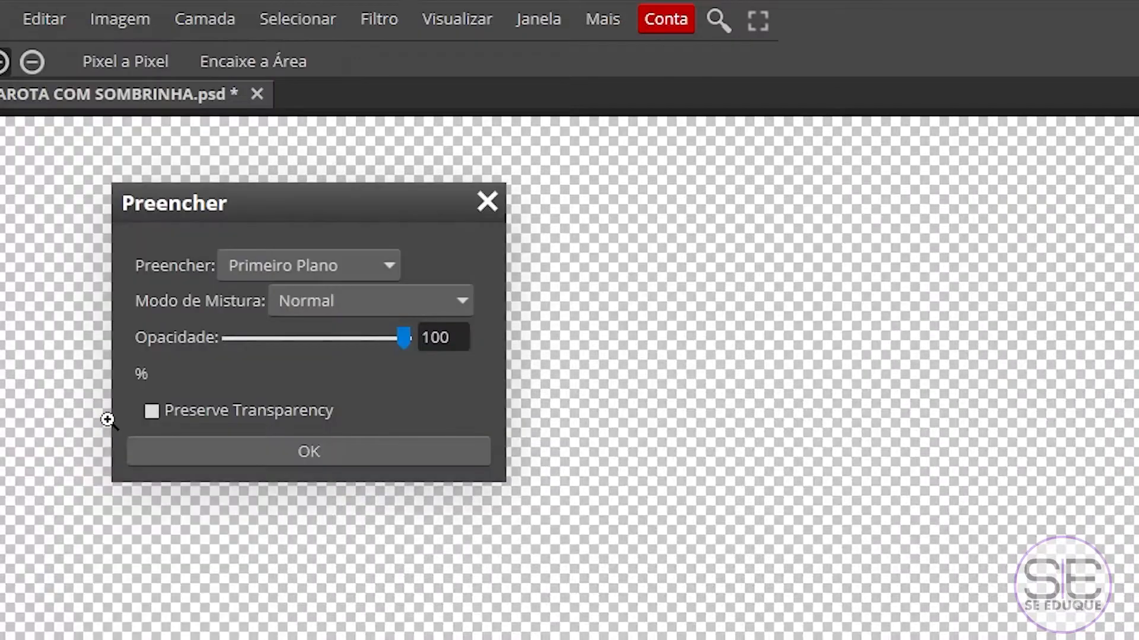
click(297, 269)
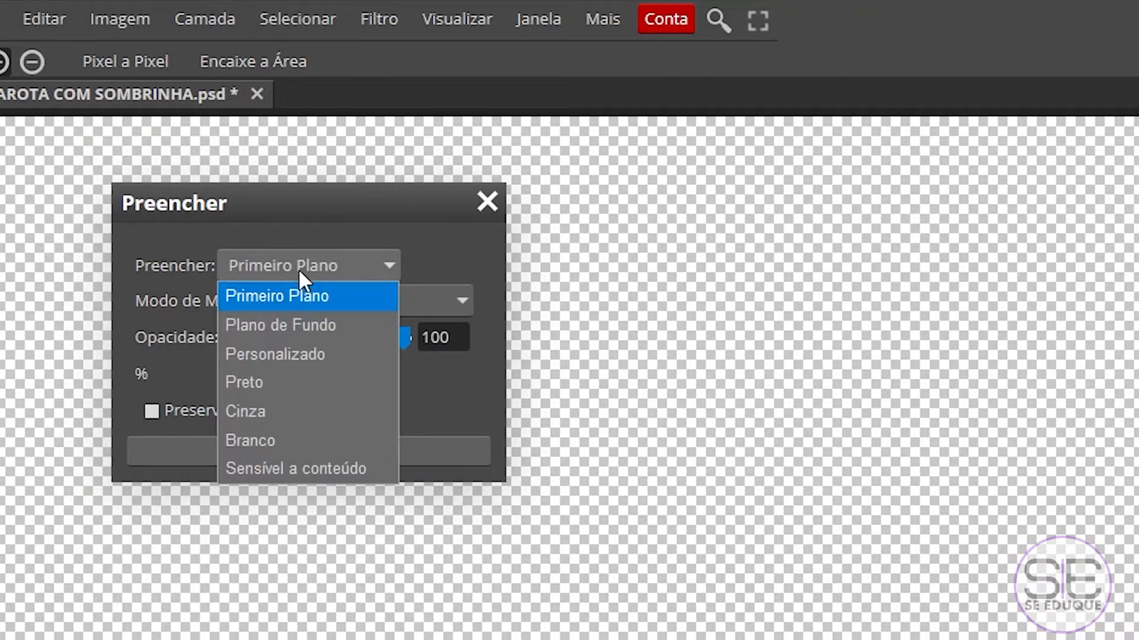
click(268, 385)
click(325, 451)
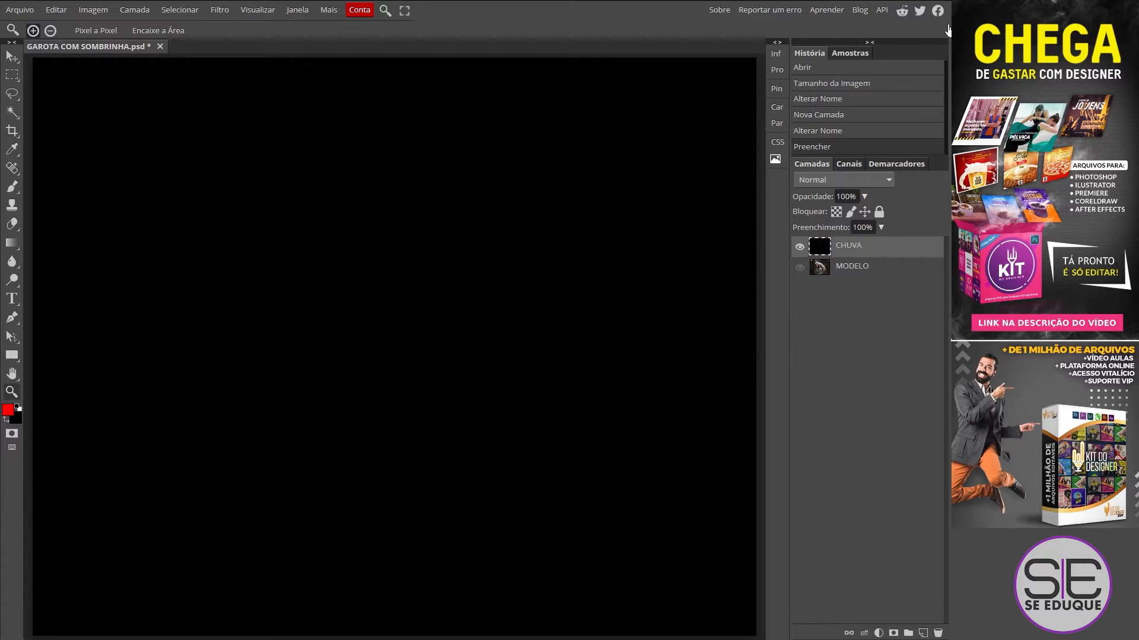
Add noise to the CHUVA layer with an amount of 25%, Gaussian distribution and the monochromatic option
click(221, 10)
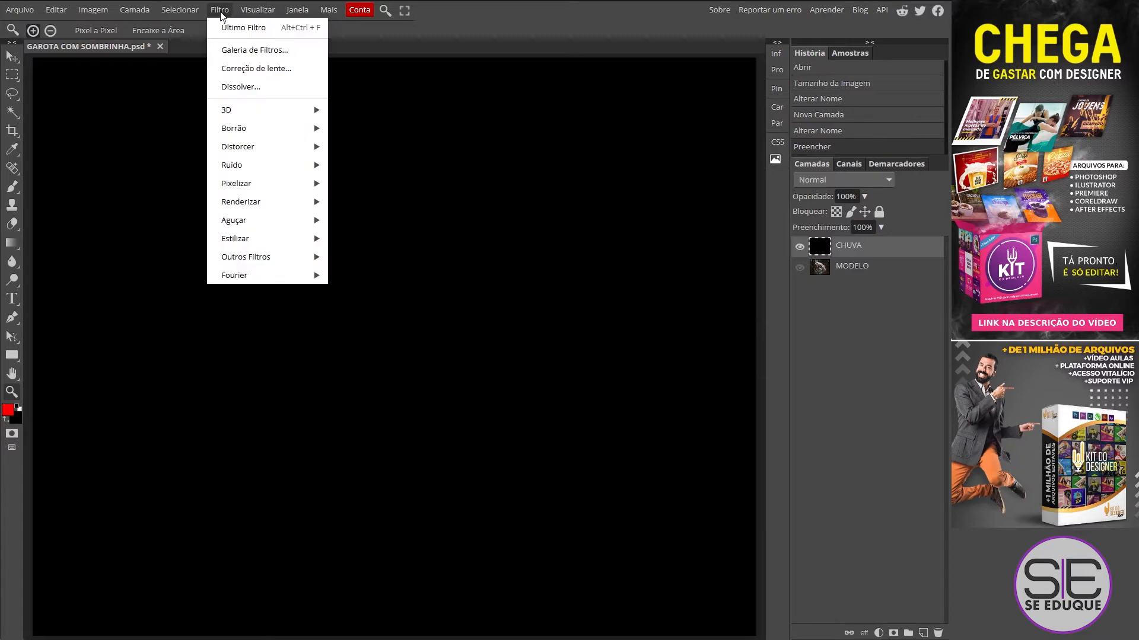
mouse_move(248, 168)
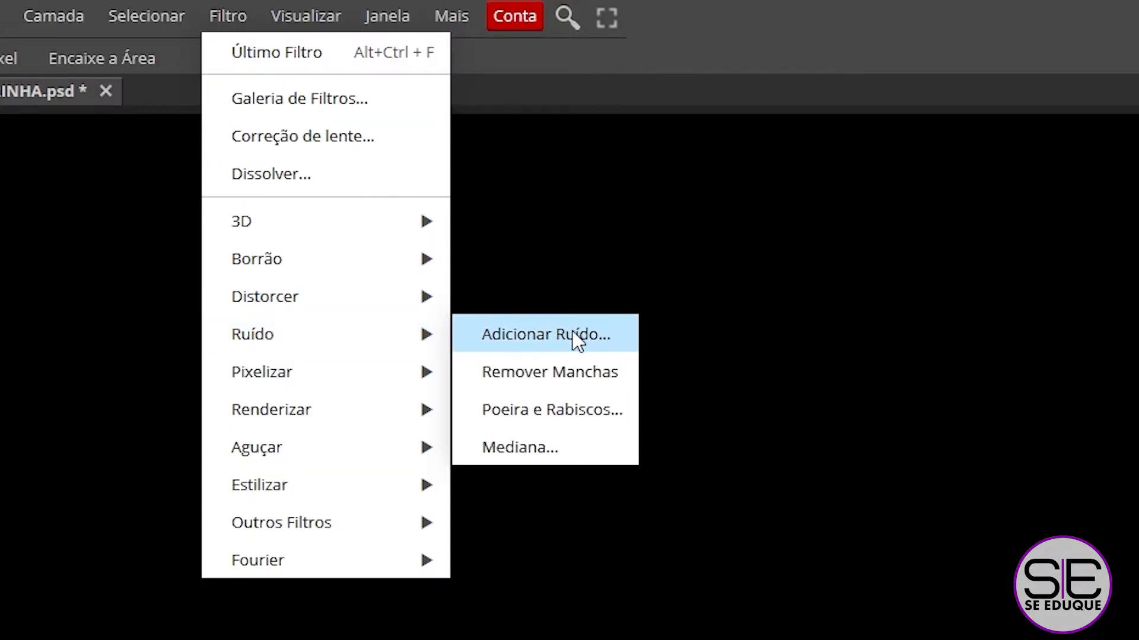
click(578, 341)
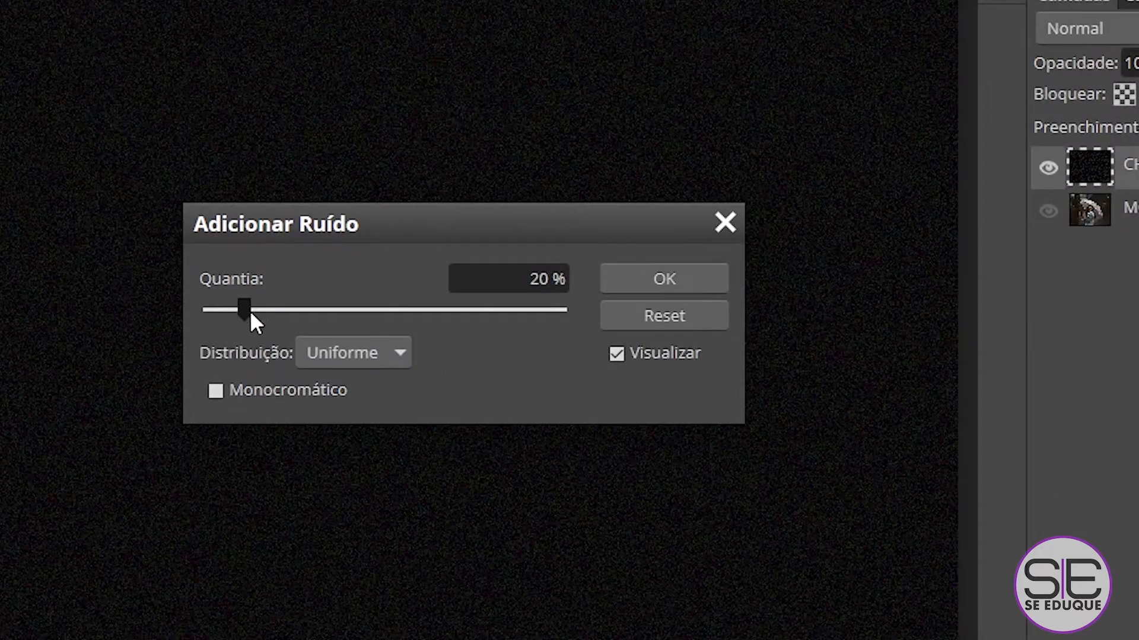
click(566, 279)
text(25)
key(Tab)
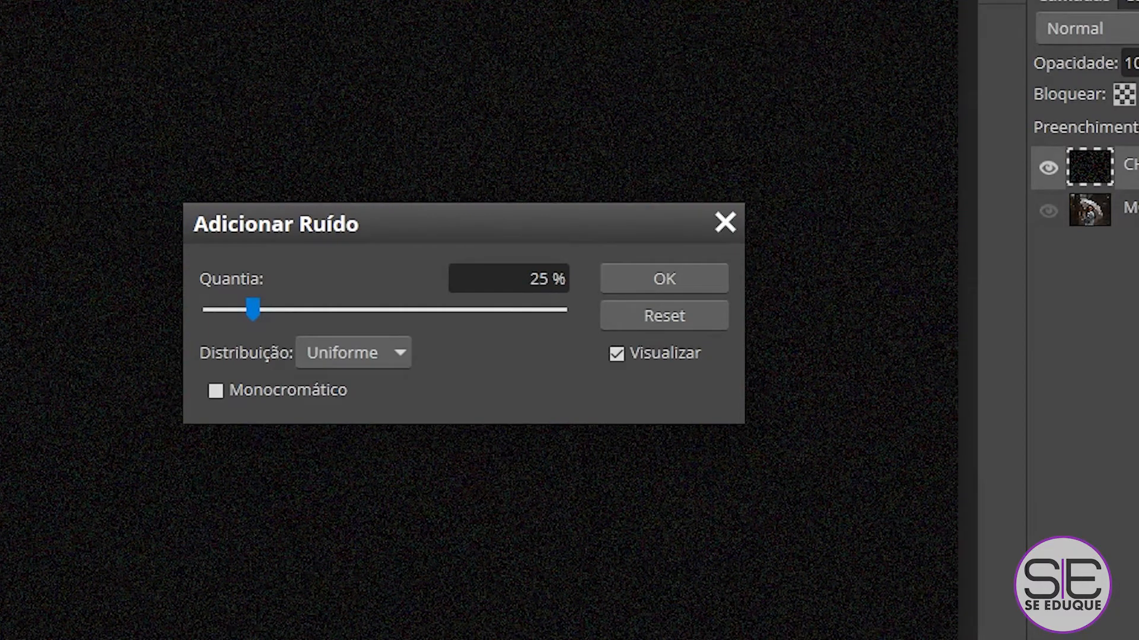
click(401, 357)
click(350, 380)
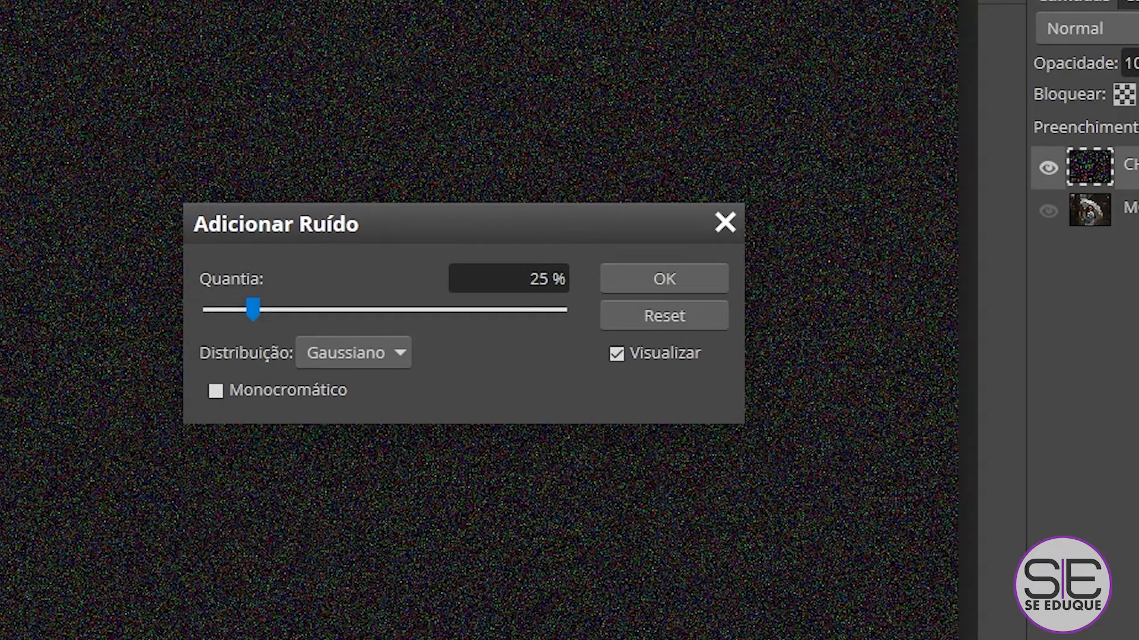
click(217, 392)
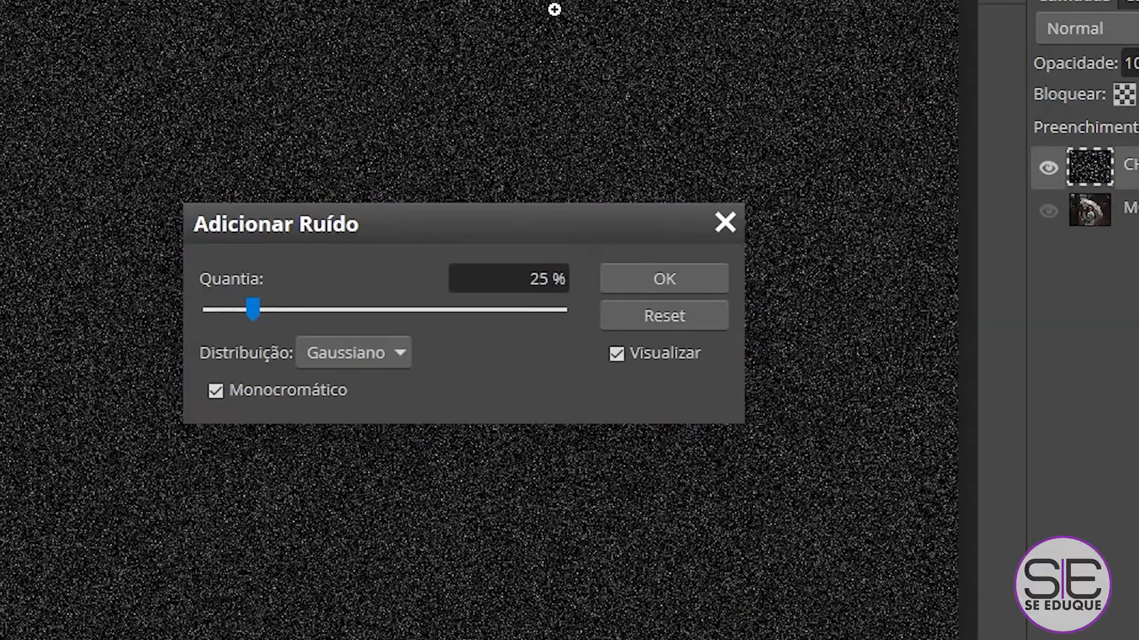
click(700, 280)
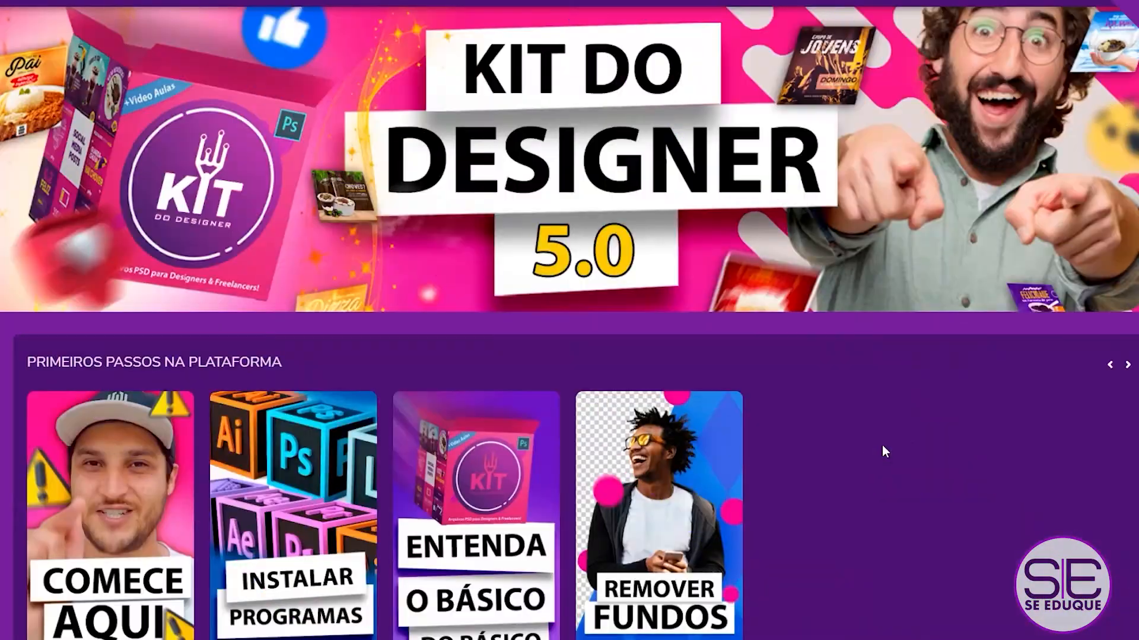
Browse the artwork categories on the Kit do Designer page, including further entries in the Atualizações section
scroll(916, 406, down, 10)
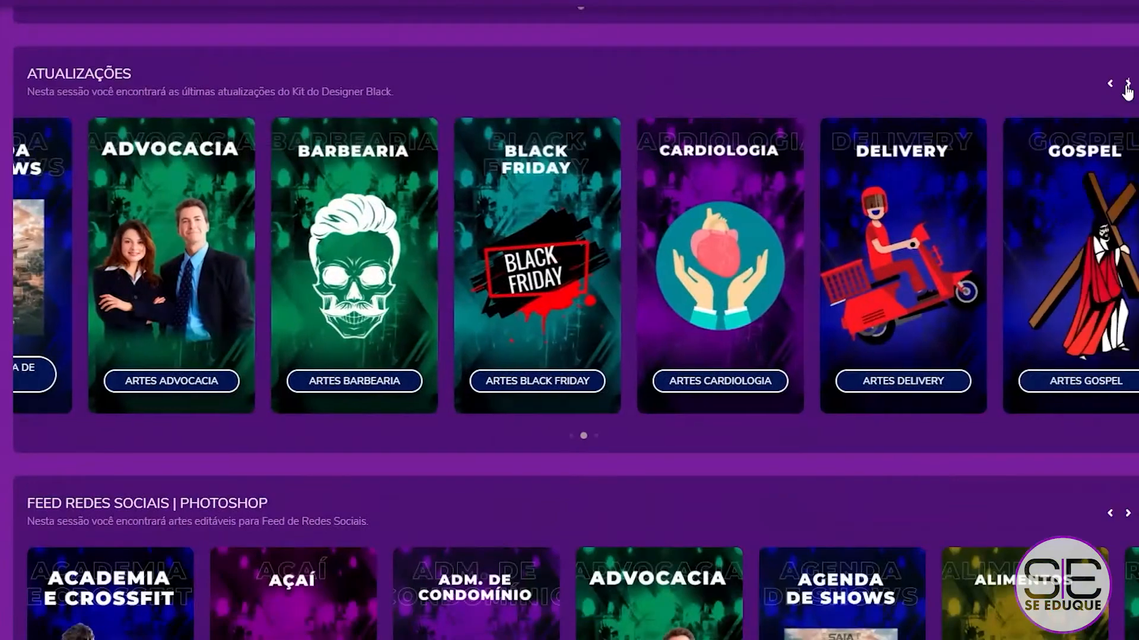
click(1126, 86)
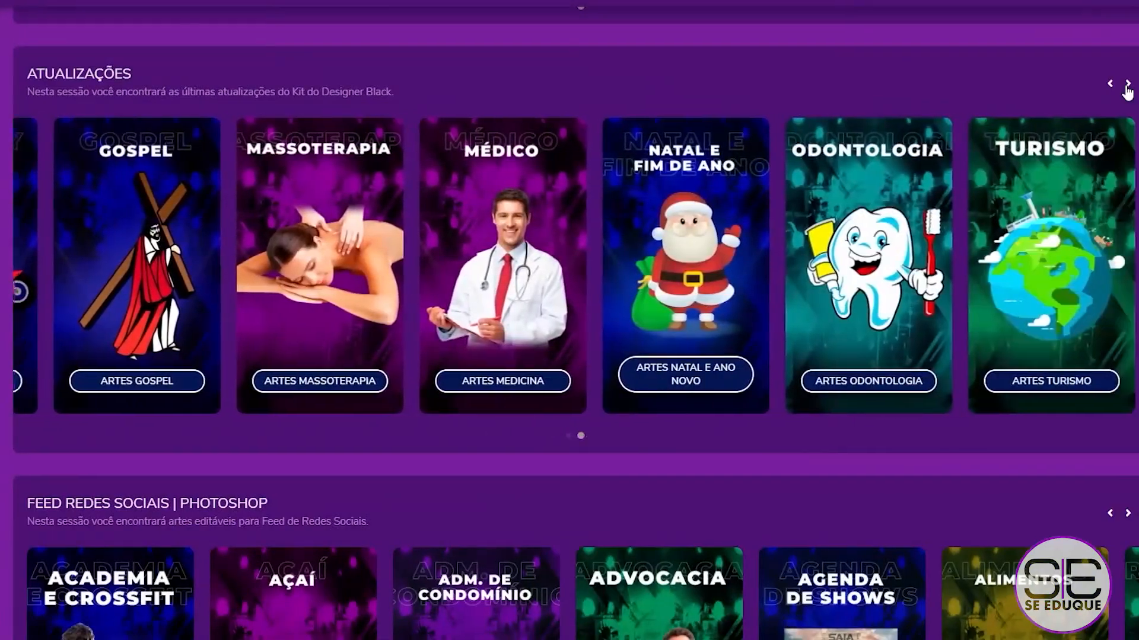
scroll(911, 347, down, 6)
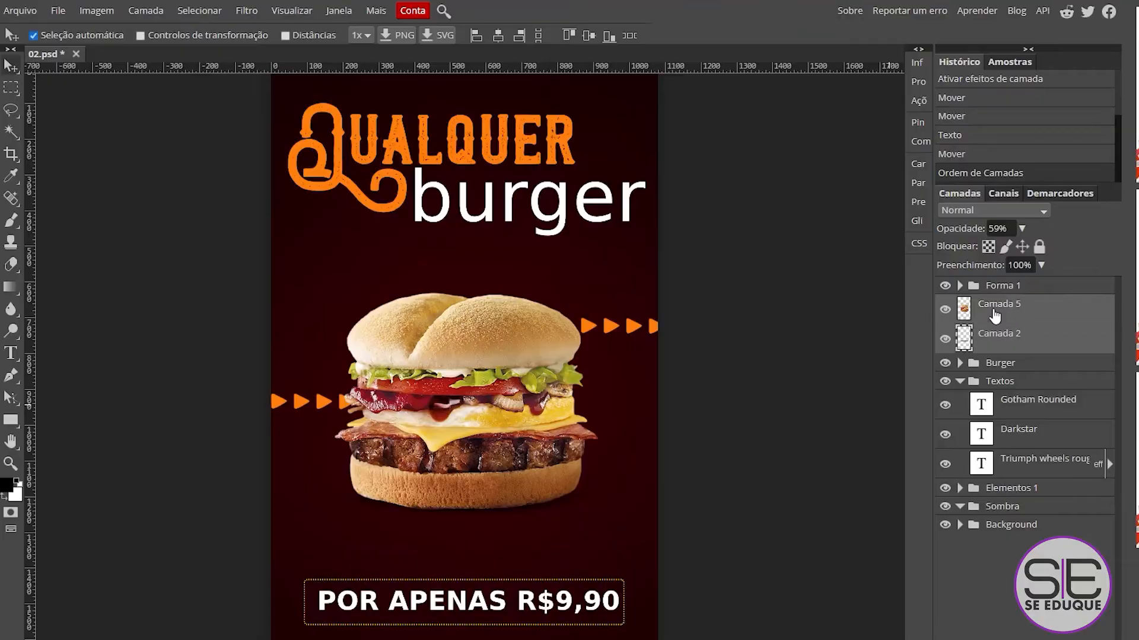
Enlarge the burger layers Camada 5 and Camada 2 in 02.psd and reposition them between the title and price
key(ctrl+t)
drag(599, 498, 651, 544)
drag(519, 337, 512, 334)
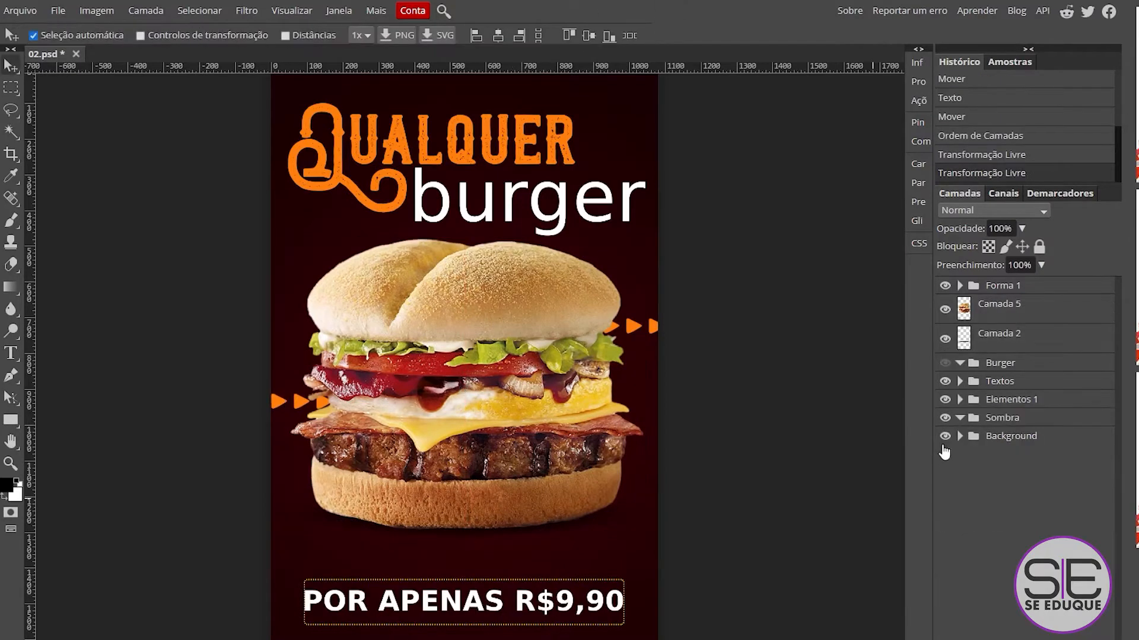
Scale the rounded rectangle in the Forma 1 group to 111.61% so it frames the price text
click(960, 286)
click(998, 313)
key(ctrl+alt+t)
drag(625, 625, 644, 626)
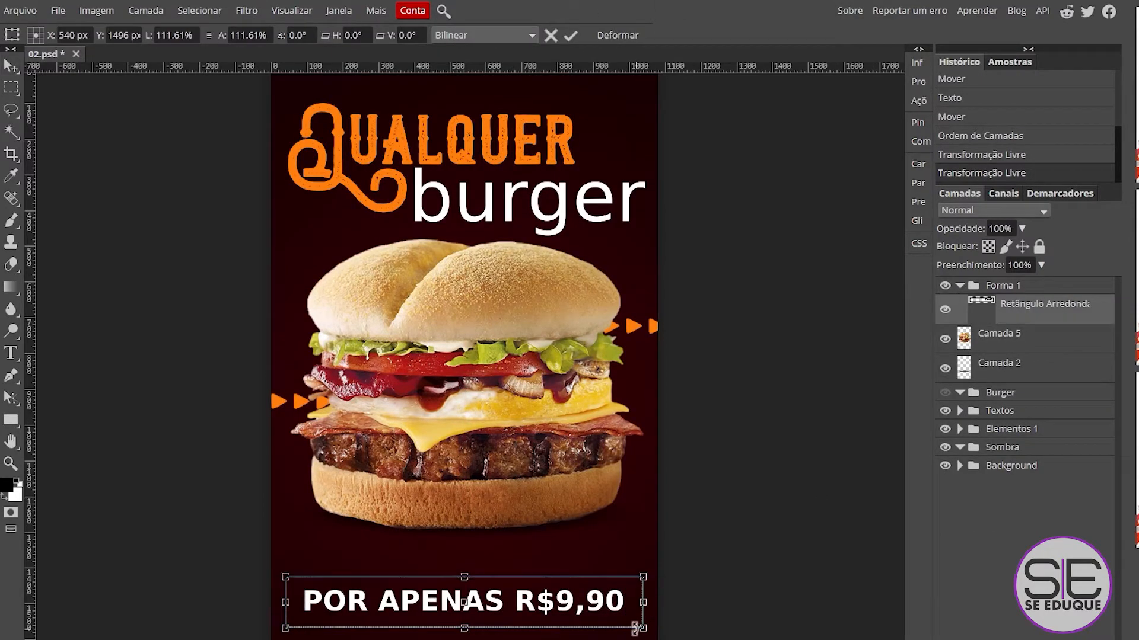
key(Return)
Move all the poster elements above the Background group down together, and select the Background group
click(1037, 433)
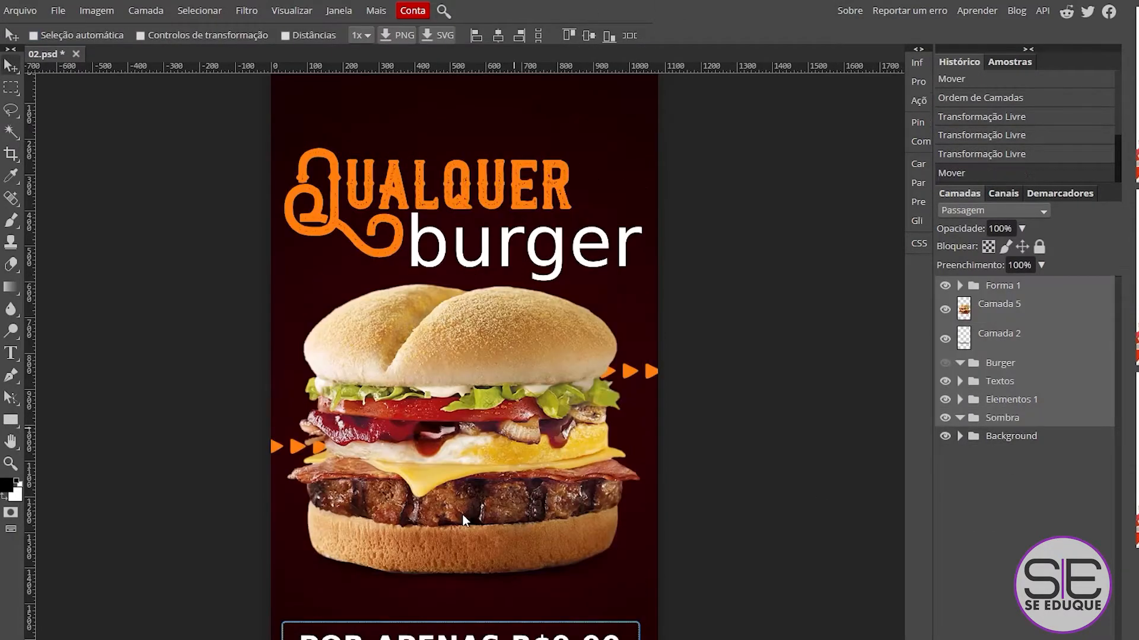
click(1038, 437)
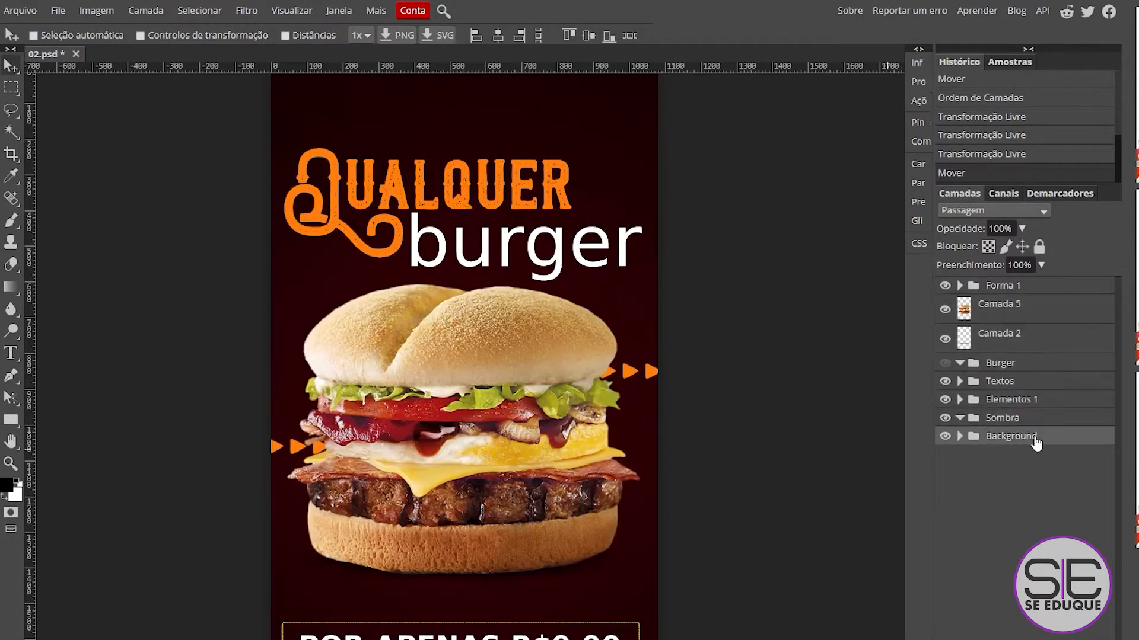
click(22, 12)
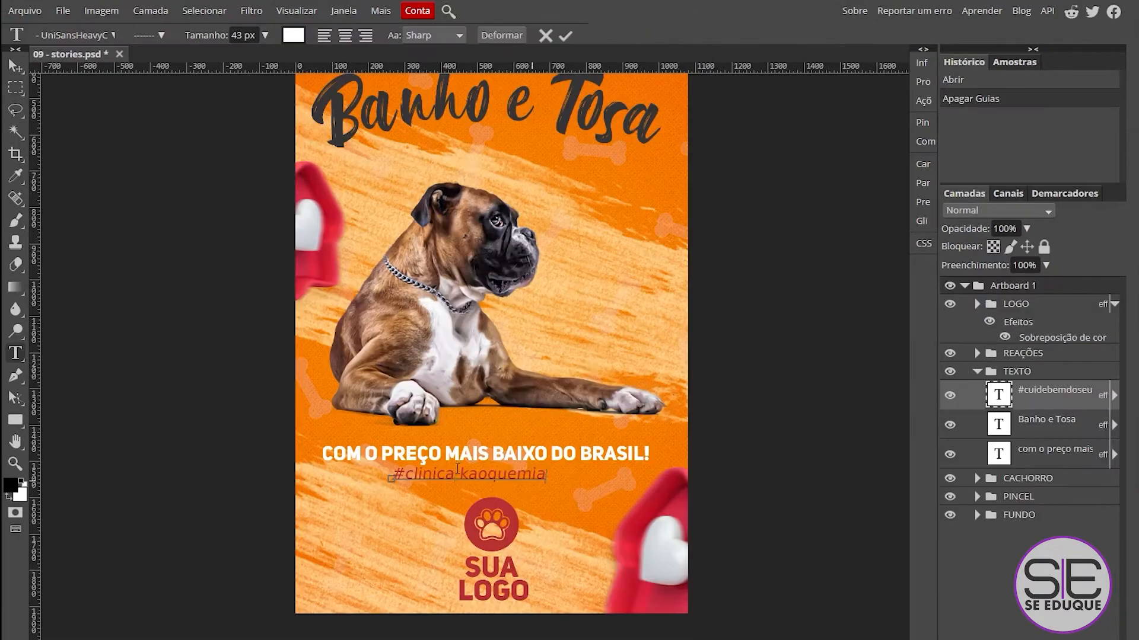
Commit the hashtag text #clinicakaoquemia in 09 - stories.psd and enlarge it below the price slogan
key(ctrl+Return)
key(ctrl+alt+t)
drag(544, 480, 576, 494)
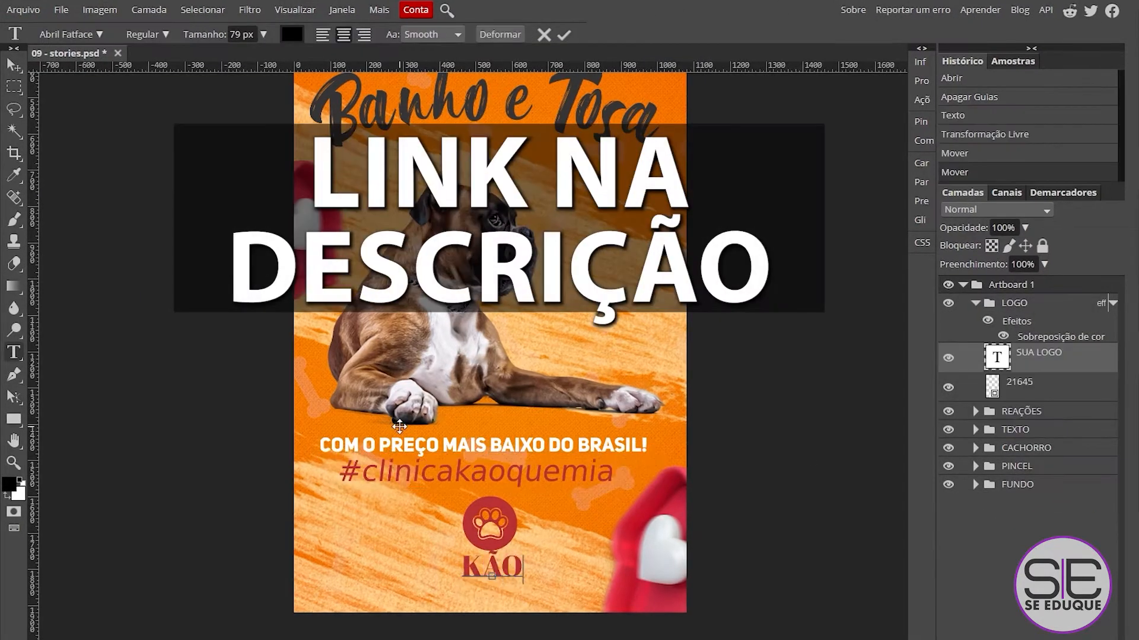
Complete the logo text as KÃO QUE MIA and pick the color of its drop shadow
text(QUE MIA)
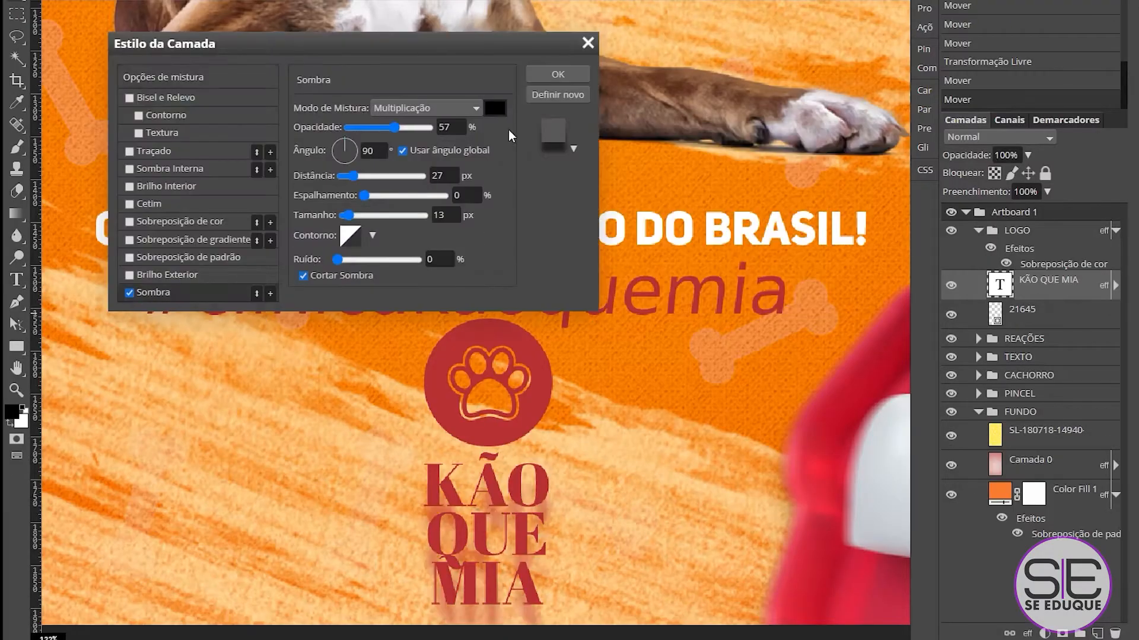
click(495, 107)
click(457, 332)
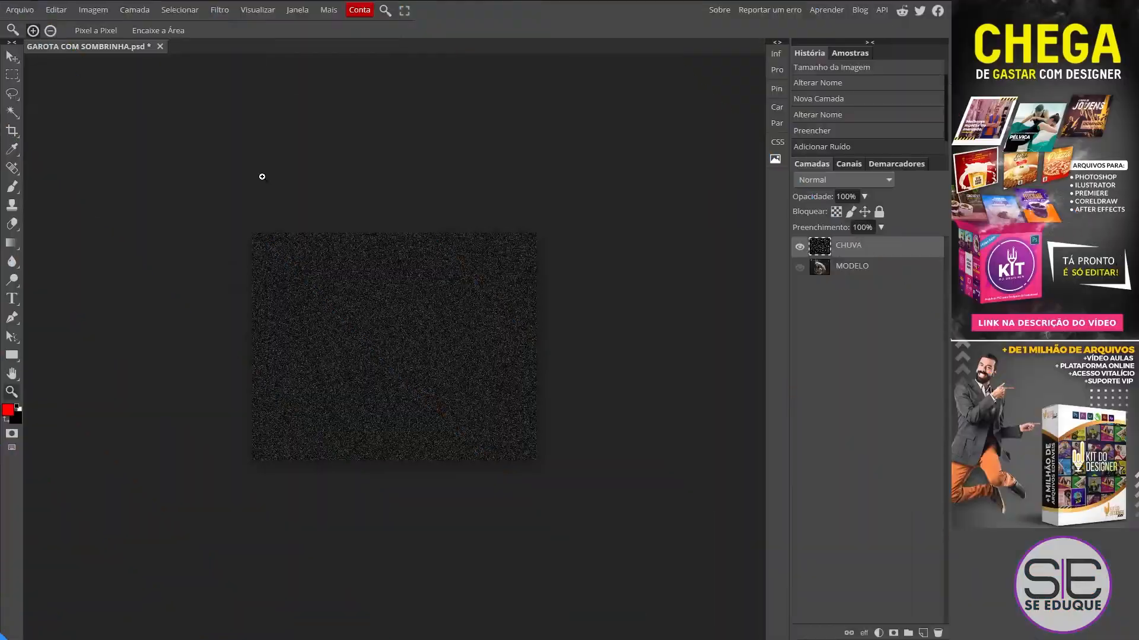
Scale the CHUVA noise layer proportionally to 300% in width and height with a free transform
click(55, 10)
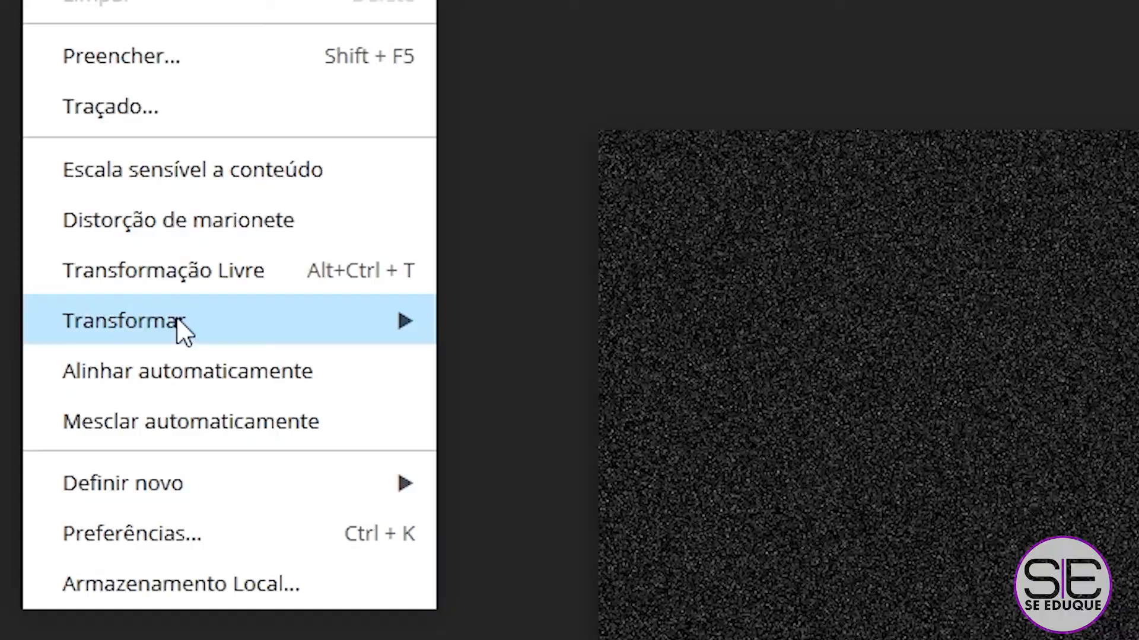
mouse_move(211, 322)
click(762, 335)
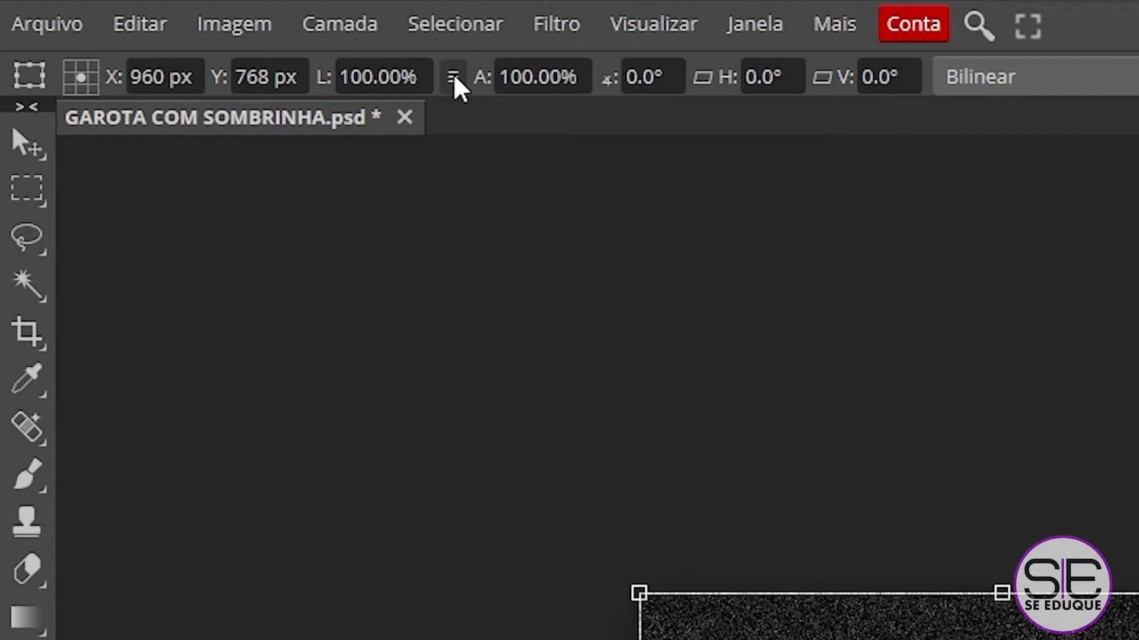
click(453, 76)
click(347, 80)
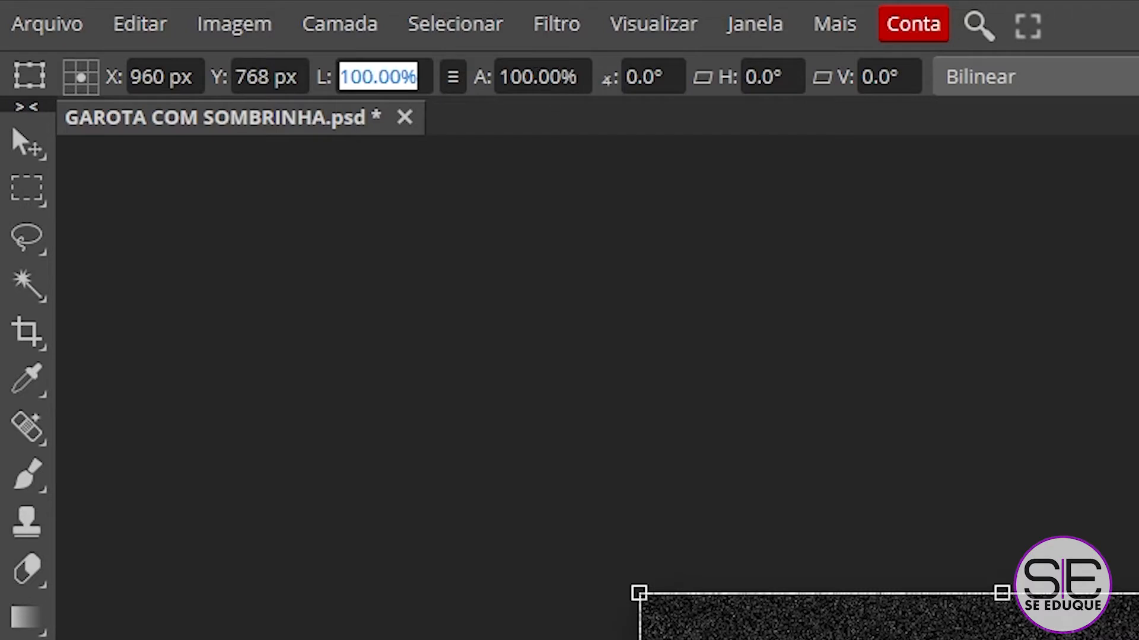
text(300)
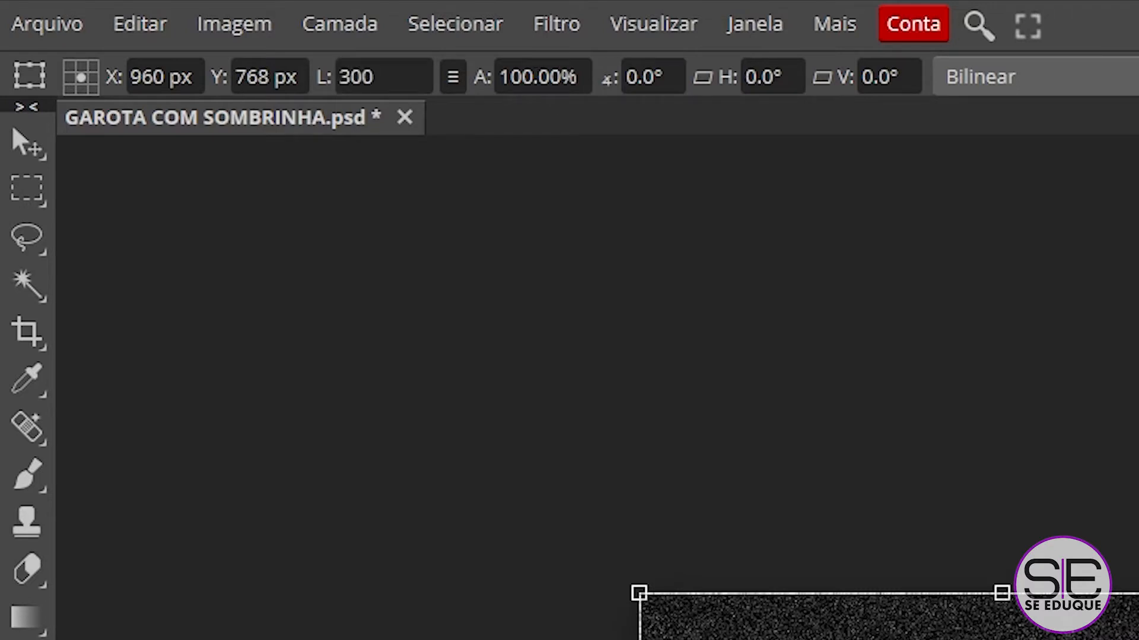
key(Tab)
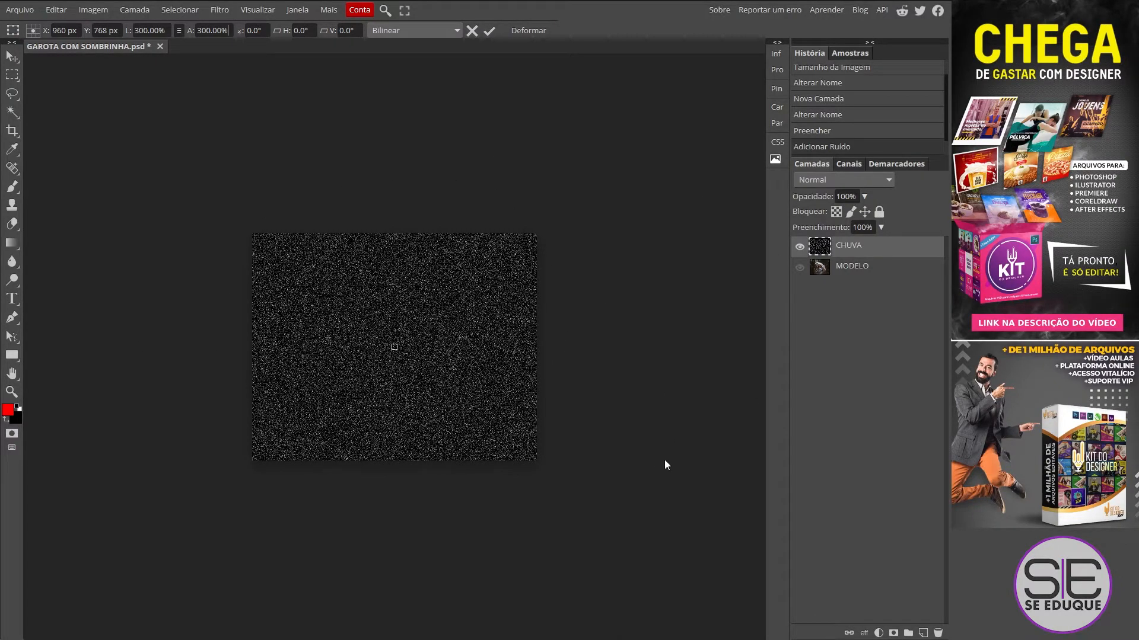
key(ctrl+minus)
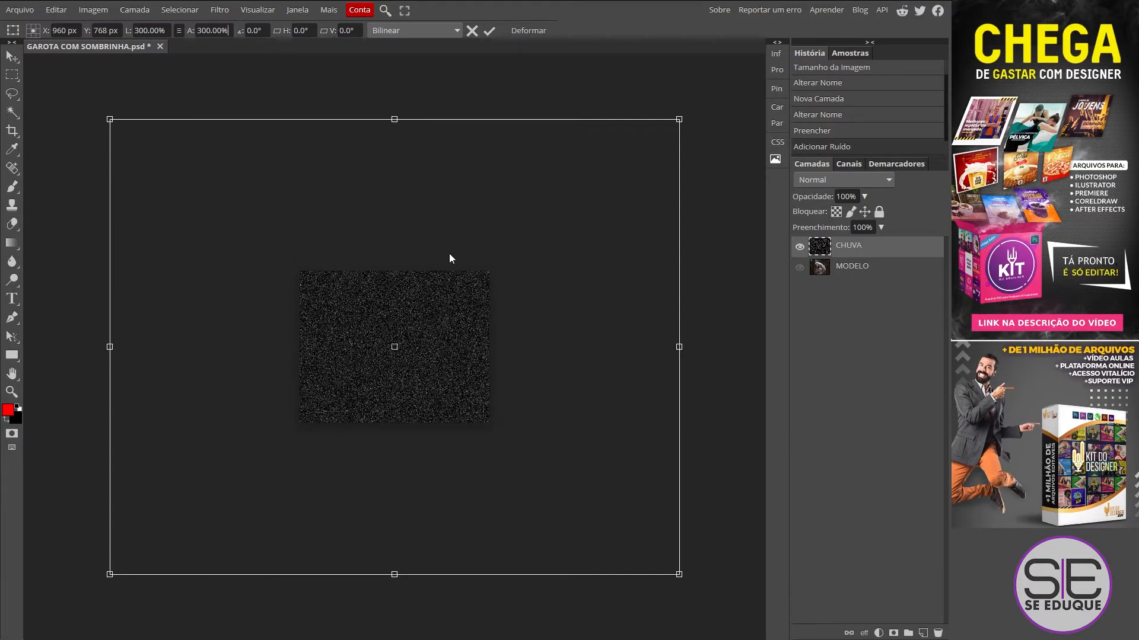
text(Z)
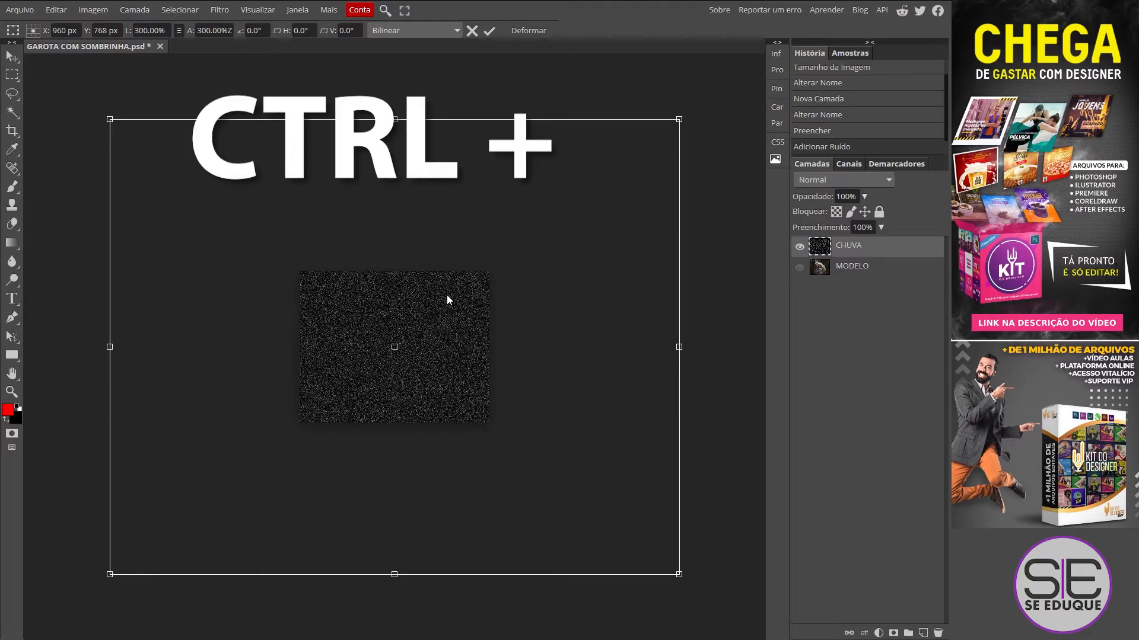
key(ctrl+plus)
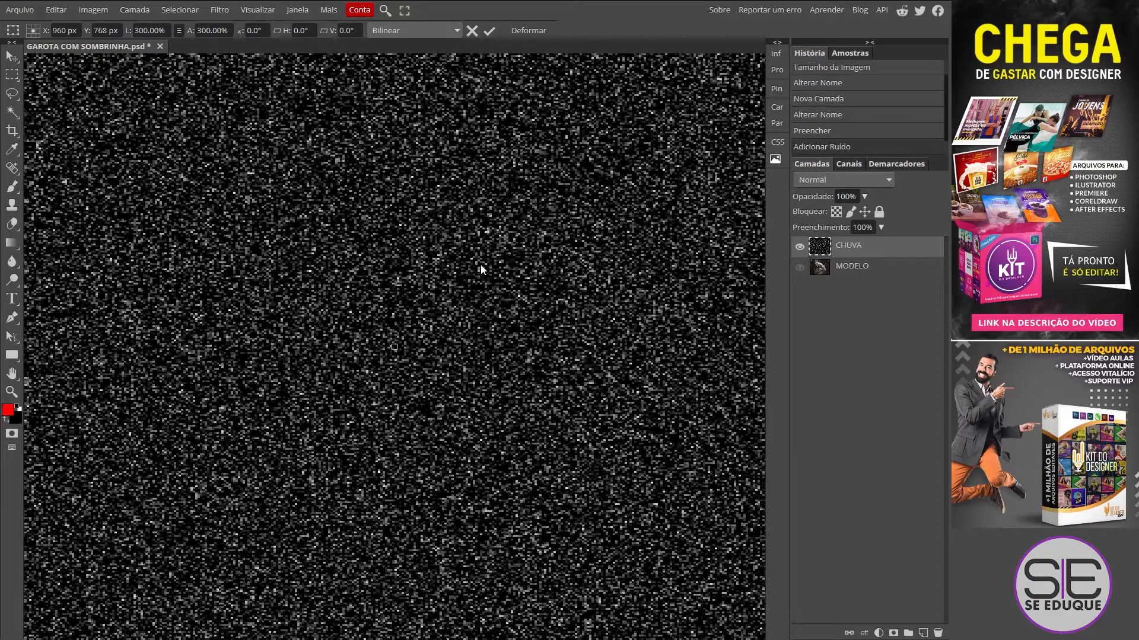
key(ctrl+minus)
key(ctrl+minus)
key(ctrl+minus)
key(ctrl+minus)
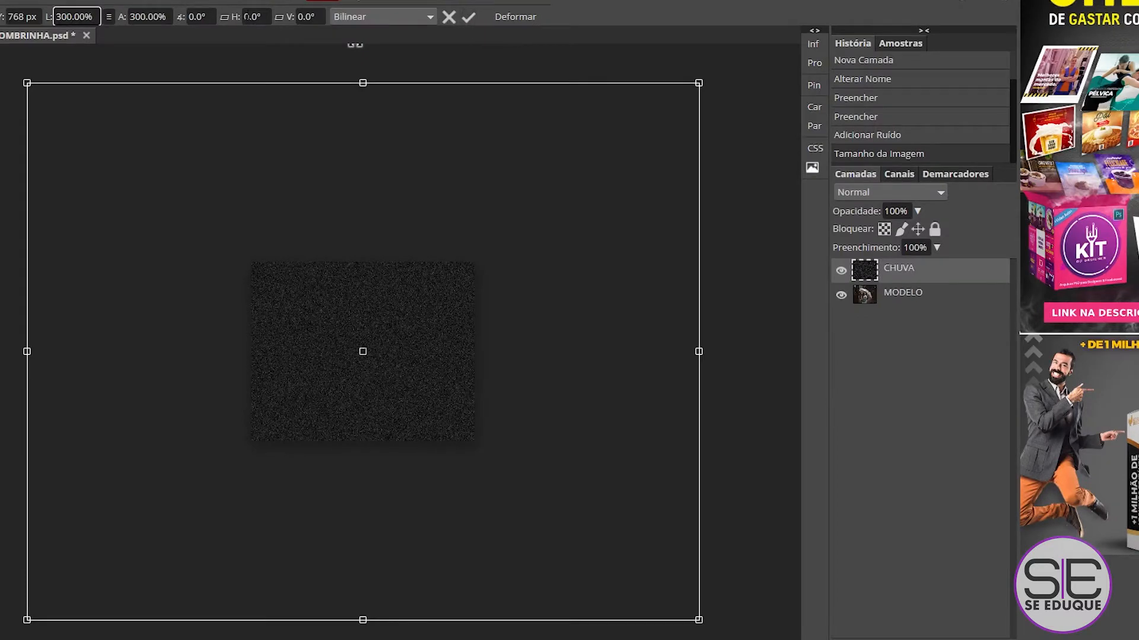
click(469, 17)
Select the full canvas area of the enlarged CHUVA layer with a rectangular selection and copy it to a new layer
key(ctrl+plus)
key(ctrl+plus)
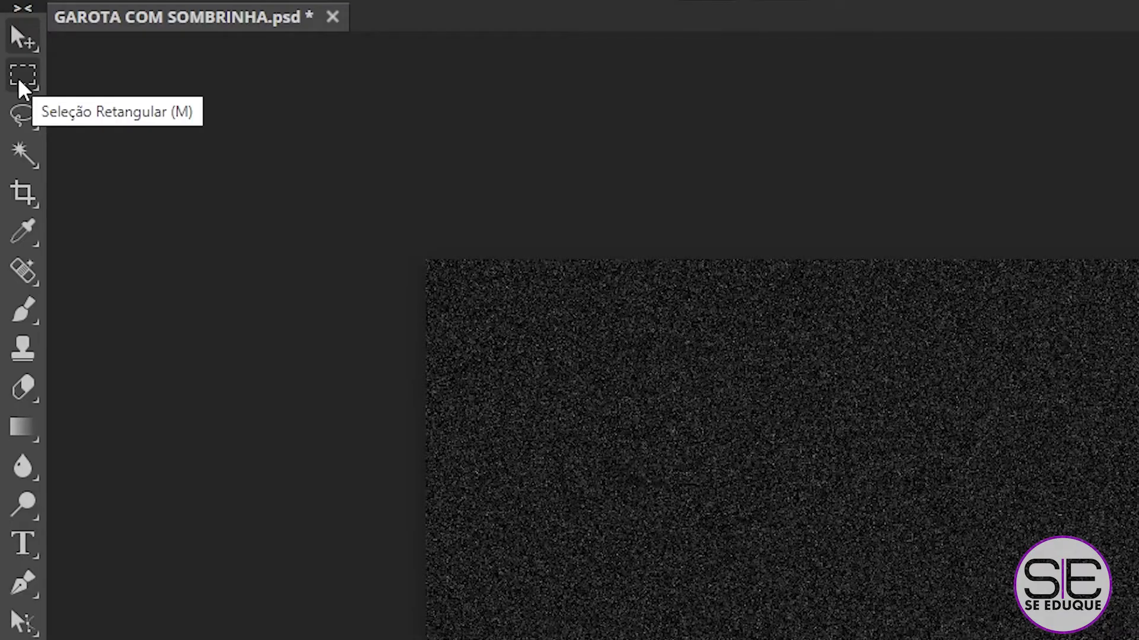
click(18, 81)
drag(240, 173, 687, 530)
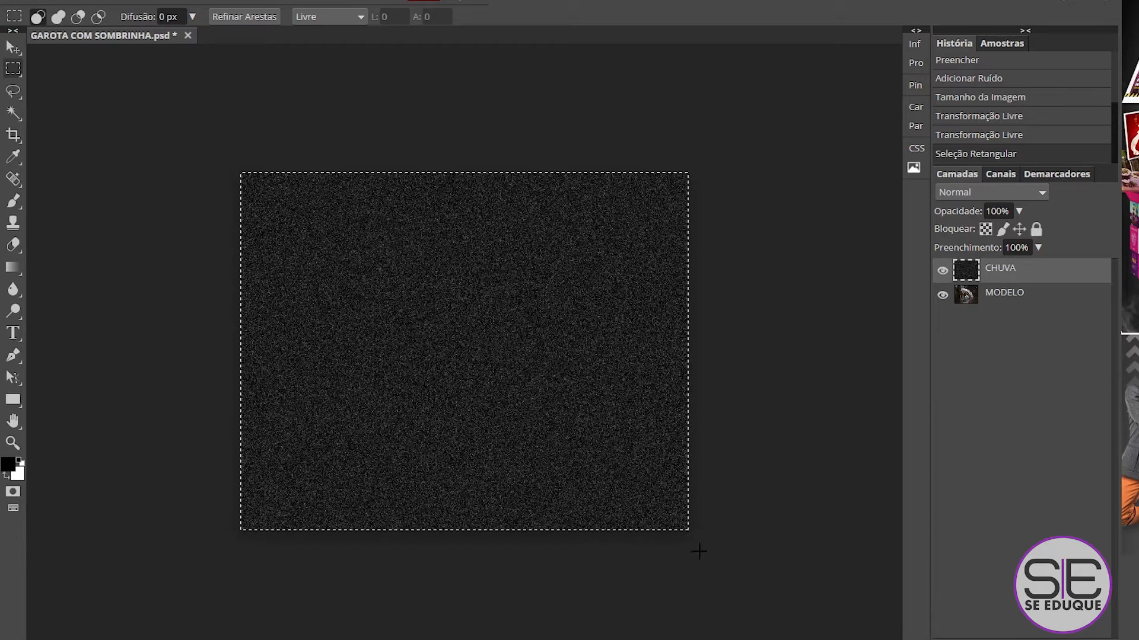
key(ctrl+j)
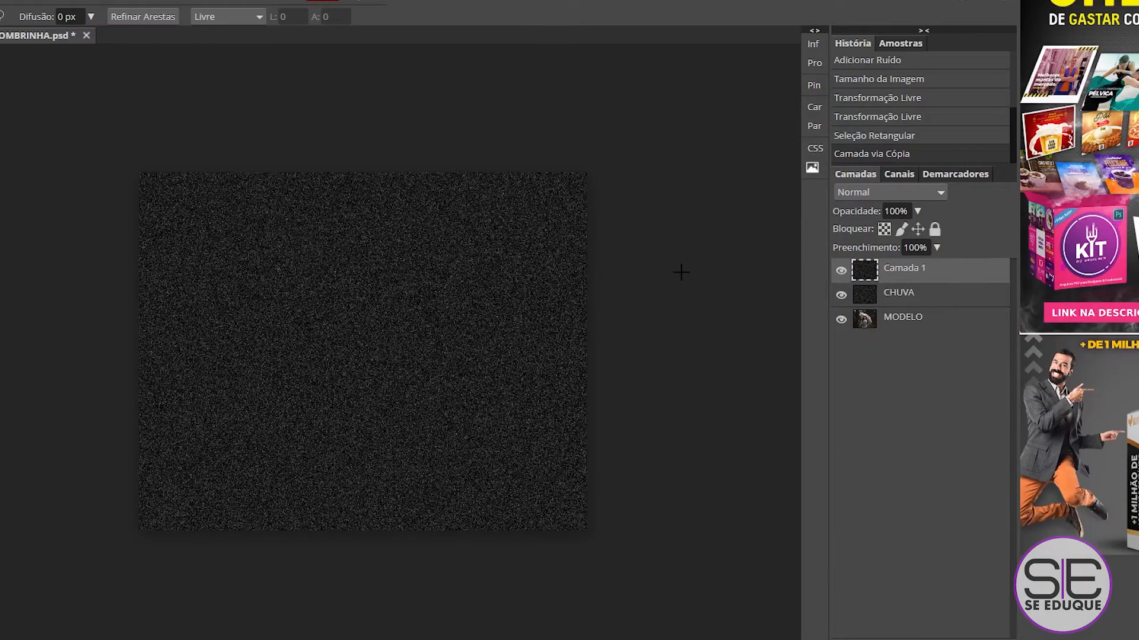
Compare the transform bounds of the copied layer Camada 1 with those of the oversized CHUVA layer
key(ctrl+alt+t)
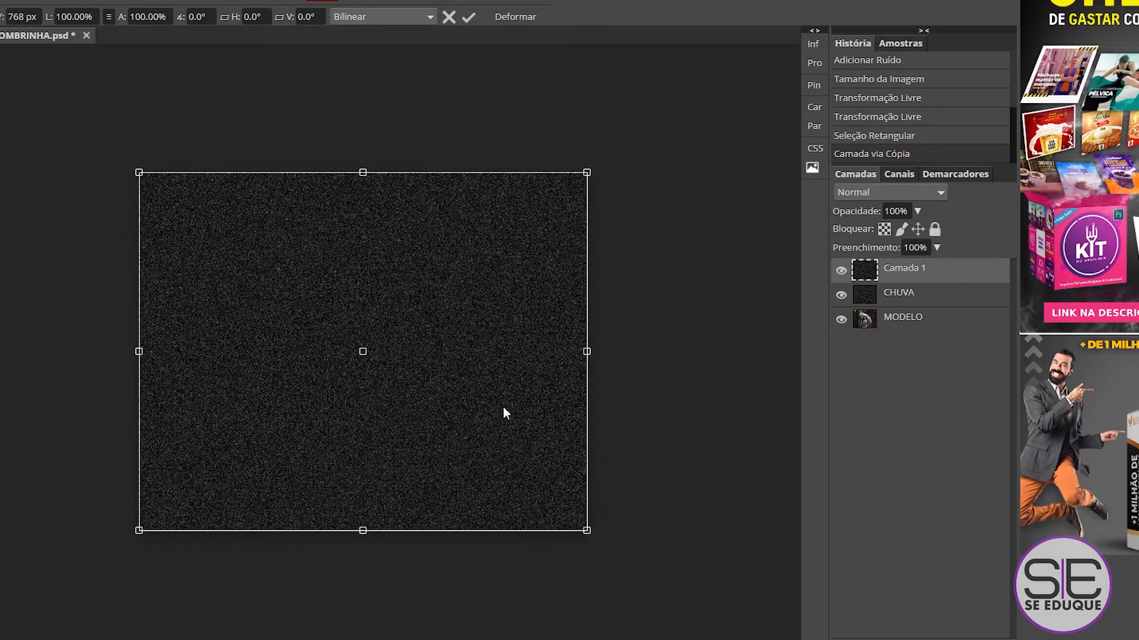
click(468, 20)
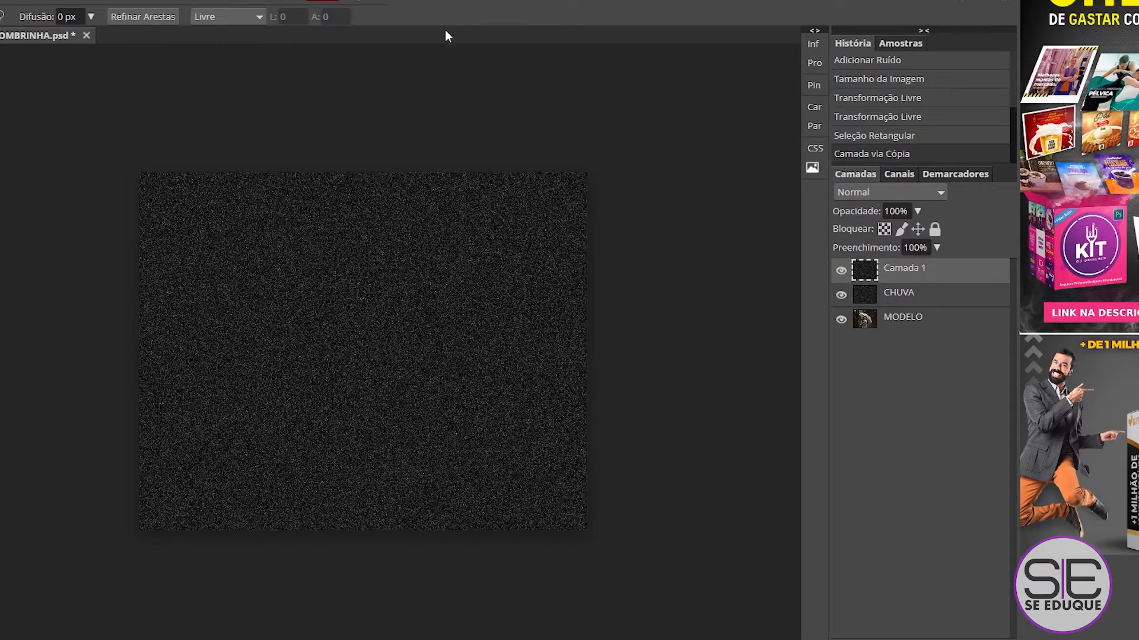
click(910, 297)
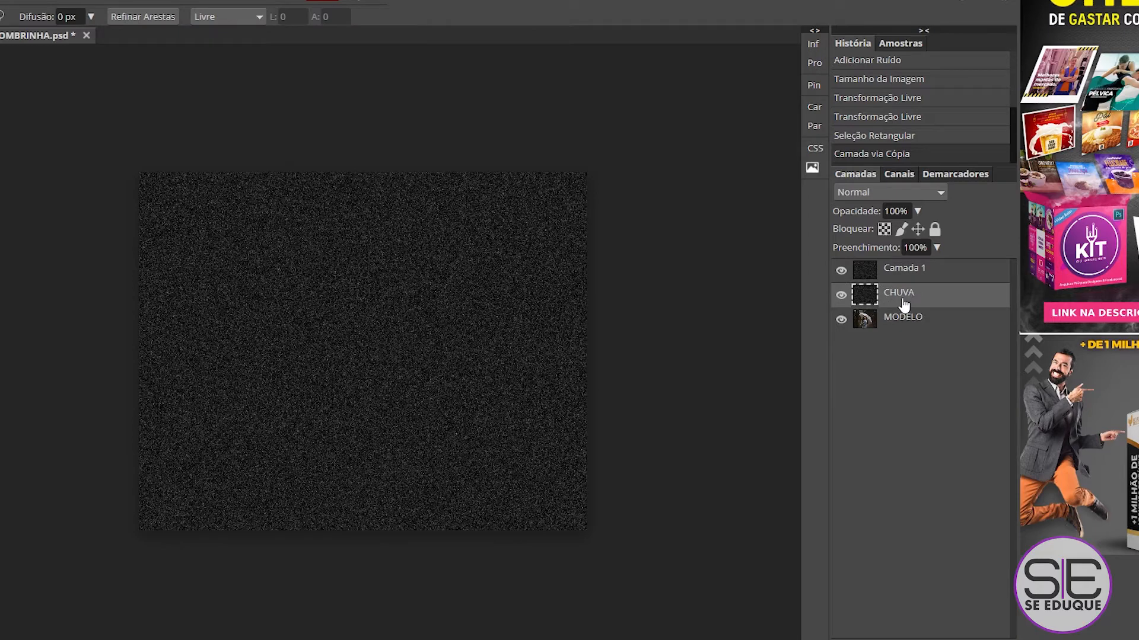
key(ctrl+alt+t)
key(ctrl+minus)
key(ctrl+minus)
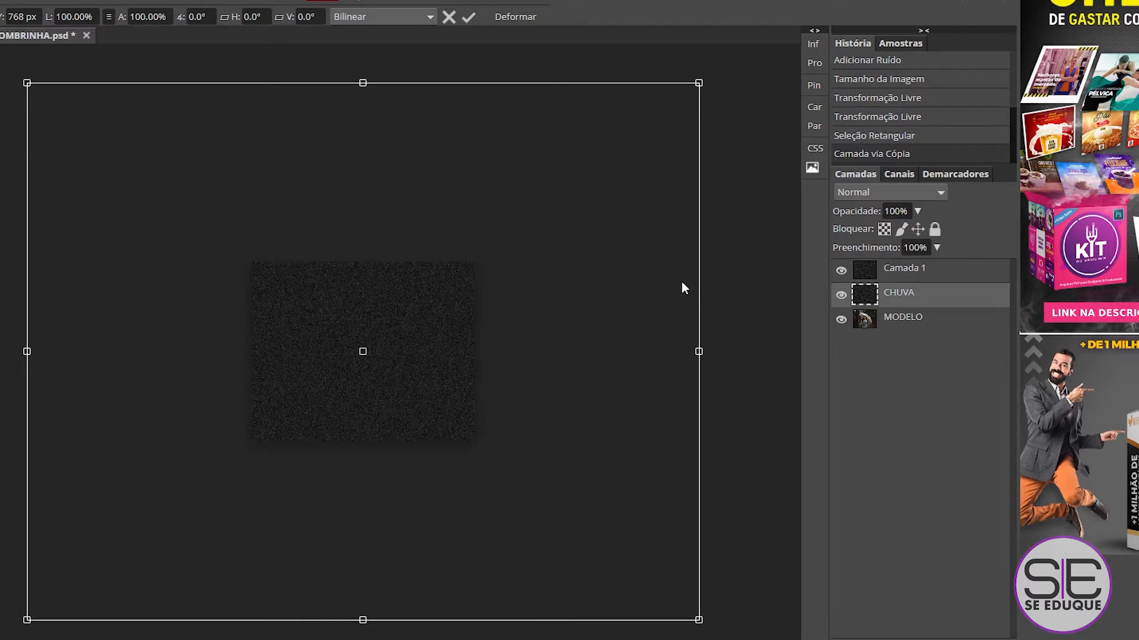
key(l)
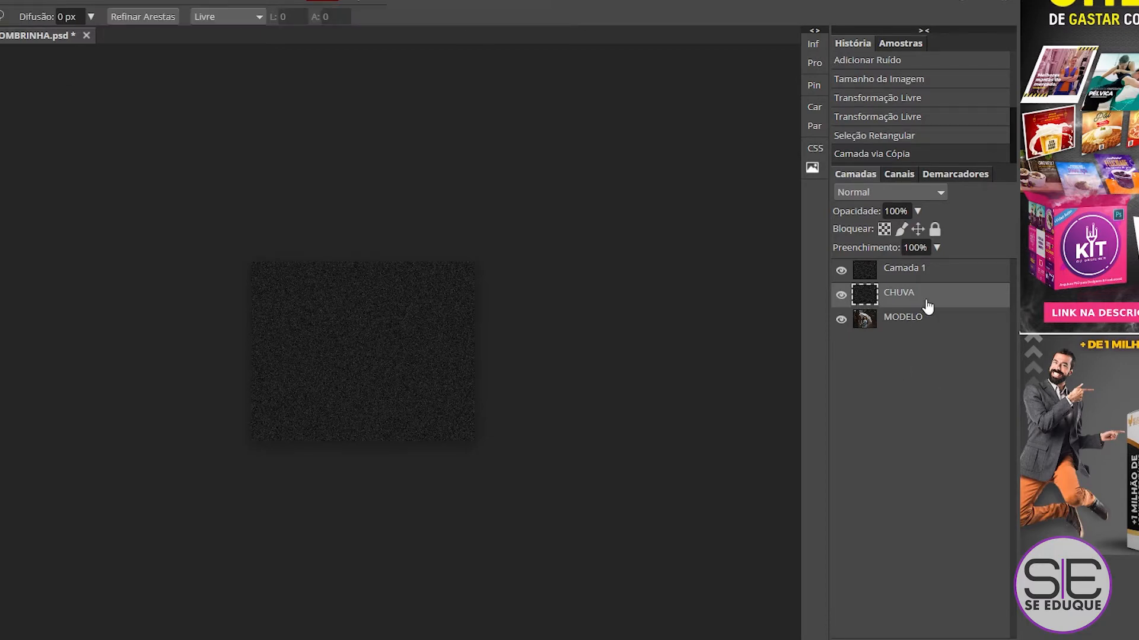
Delete the oversized CHUVA layer and rename the copied layer Camada 1 as CHUVA
key(Delete)
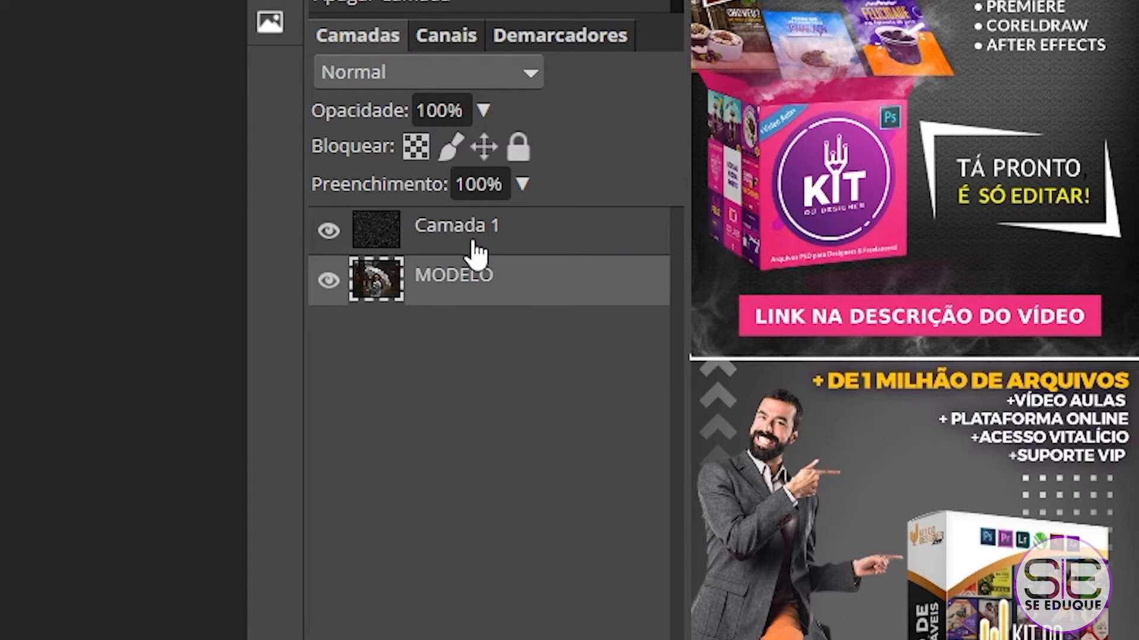
double_click(440, 232)
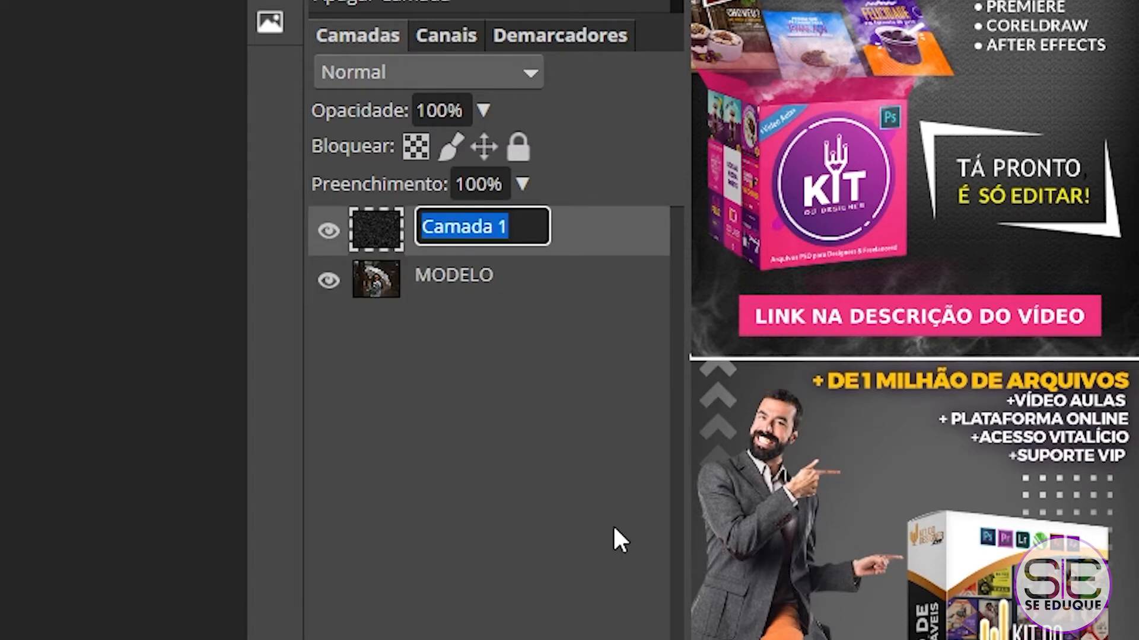
text(CHUVA)
key(Return)
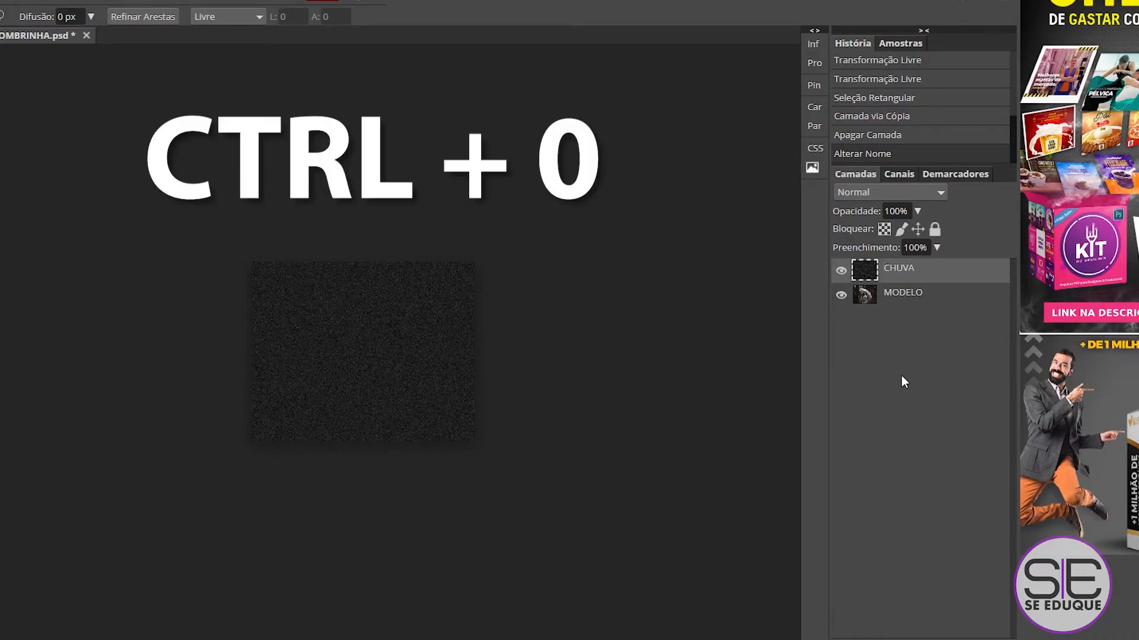
Set the CHUVA layer's blend mode to Tela and convert the layer to a smart object
key(ctrl+0)
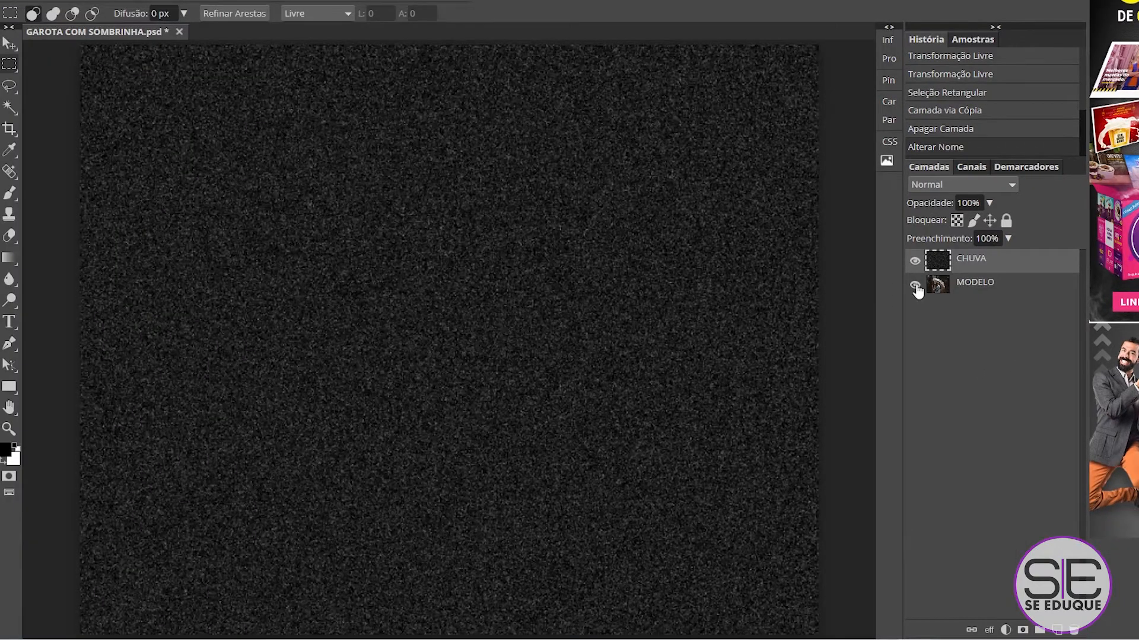
click(914, 261)
click(914, 261)
click(988, 185)
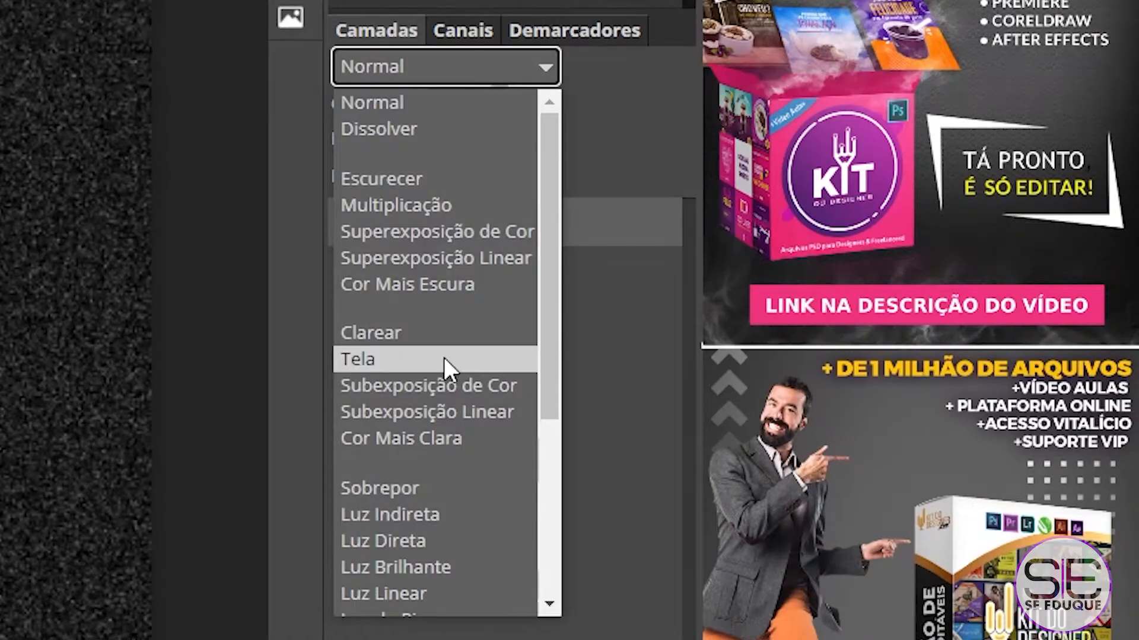
click(444, 359)
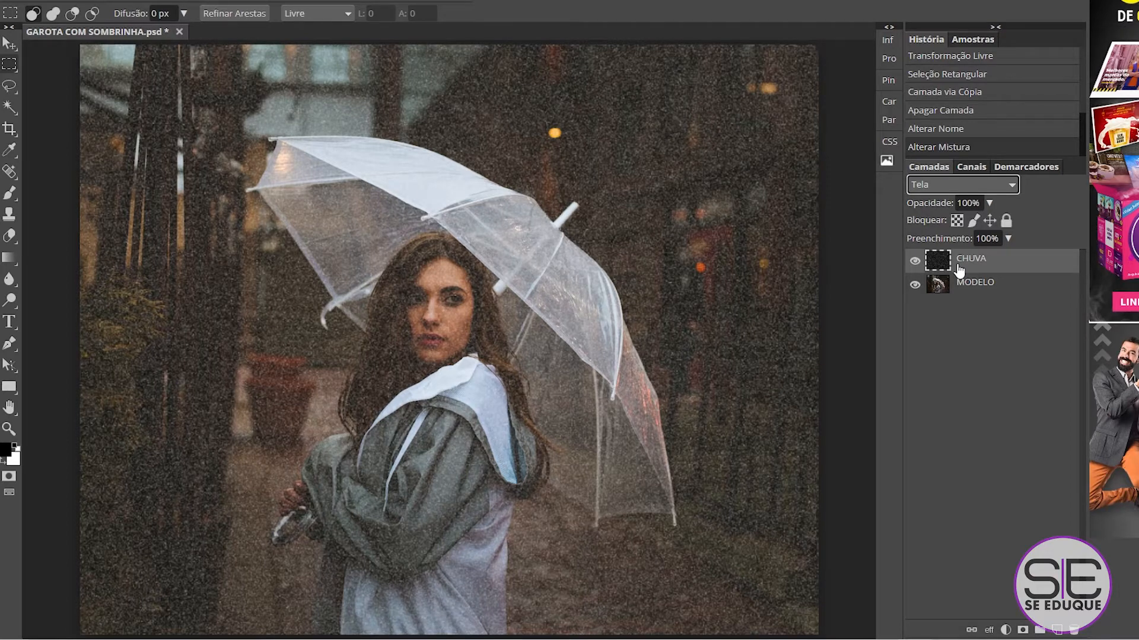
right_click(1021, 263)
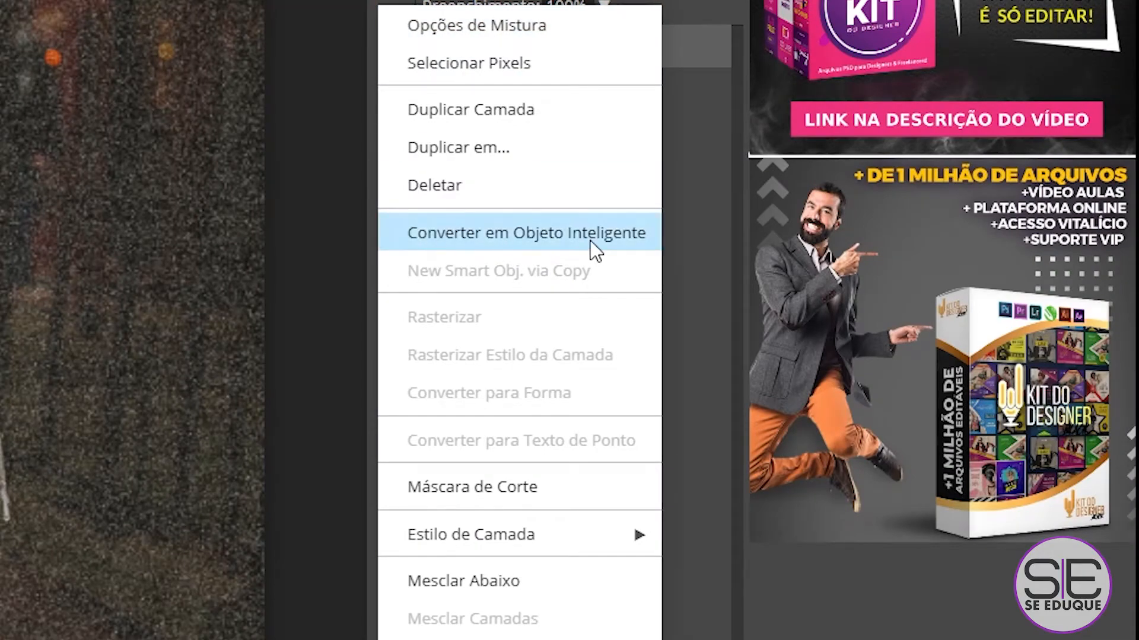
click(592, 236)
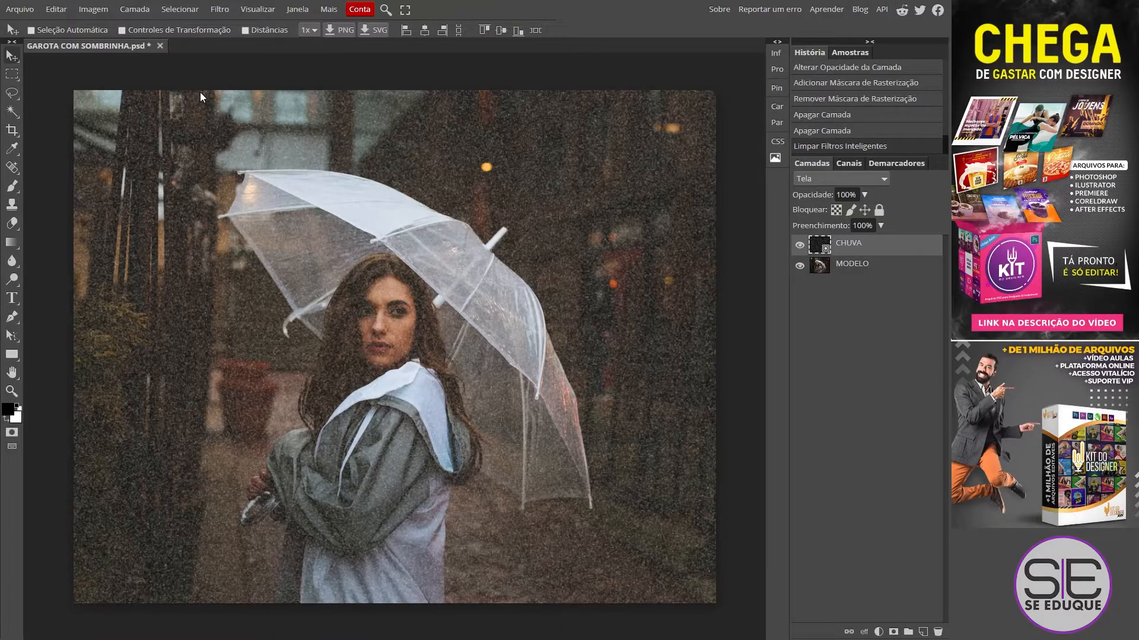
Add a Desfoque de Movimento filter to the CHUVA layer and set its angle to 50°
click(227, 10)
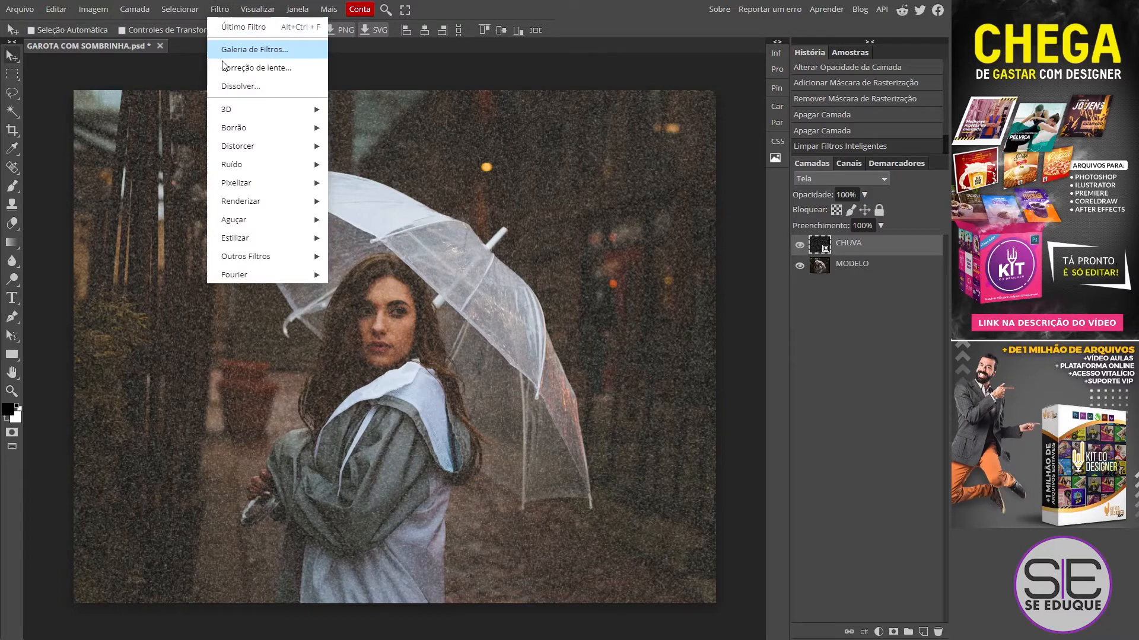
mouse_move(247, 134)
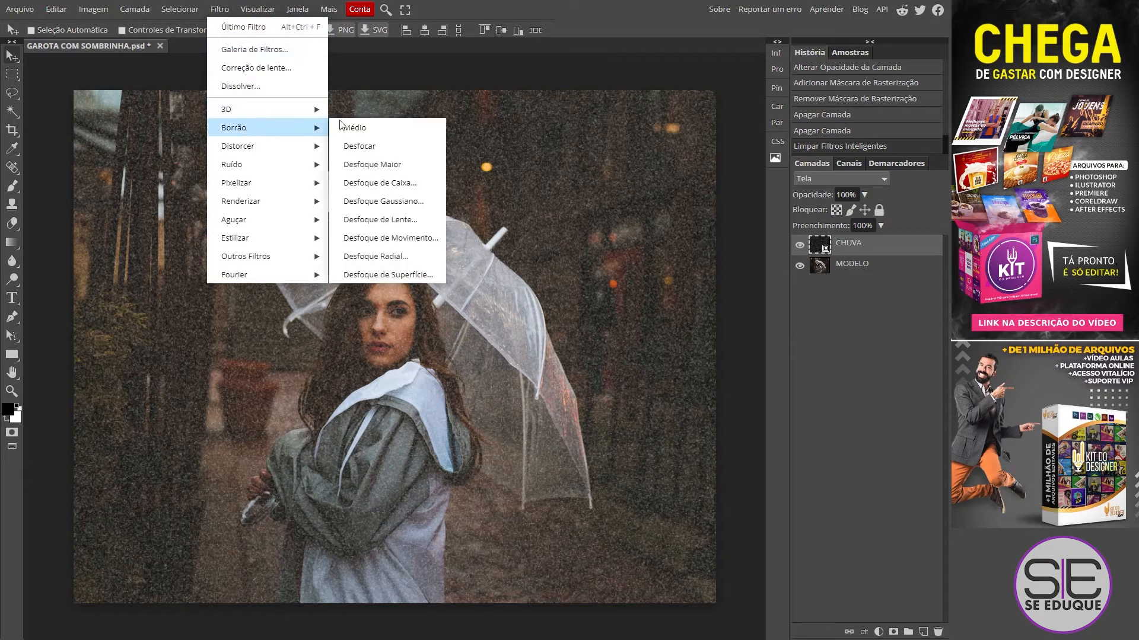
click(402, 239)
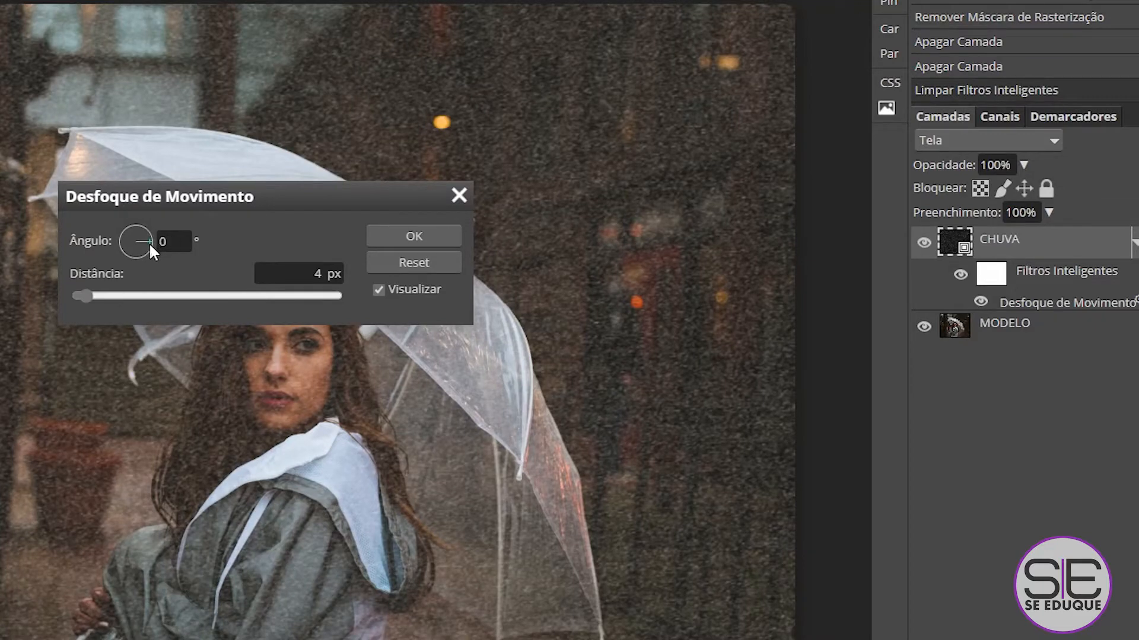
drag(350, 205, 170, 427)
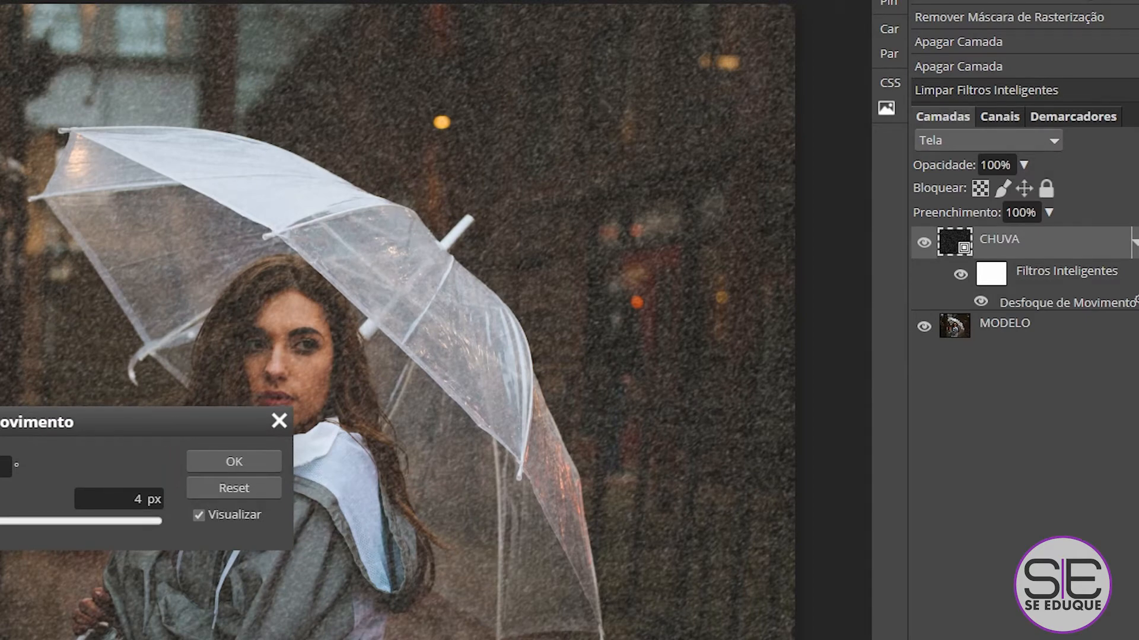
drag(105, 422, 102, 24)
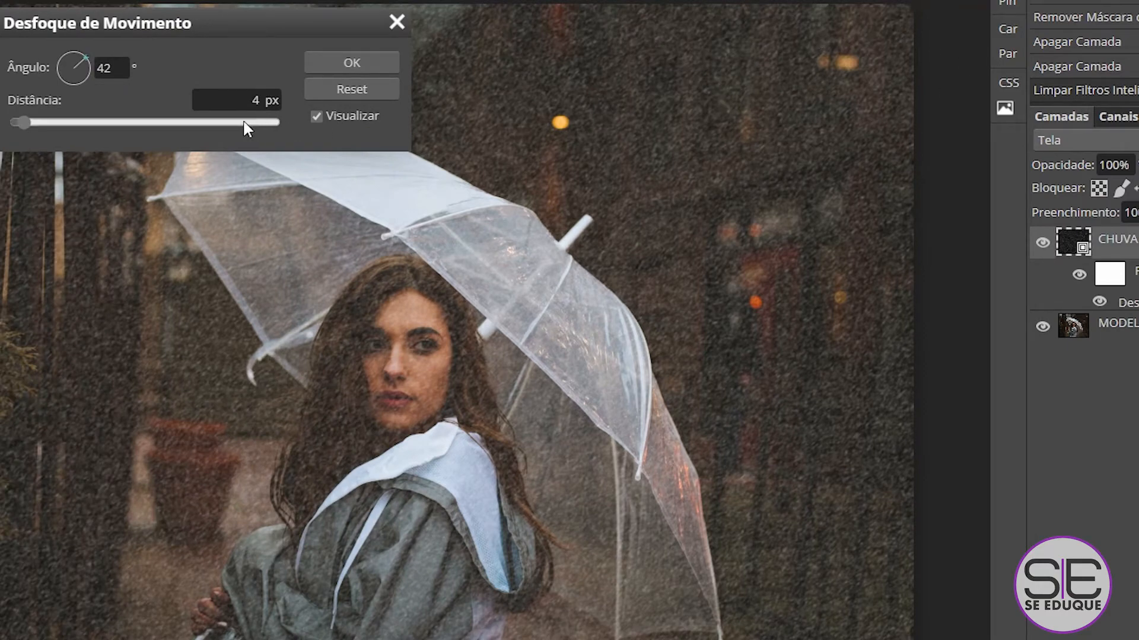
click(109, 68)
text(50)
click(223, 56)
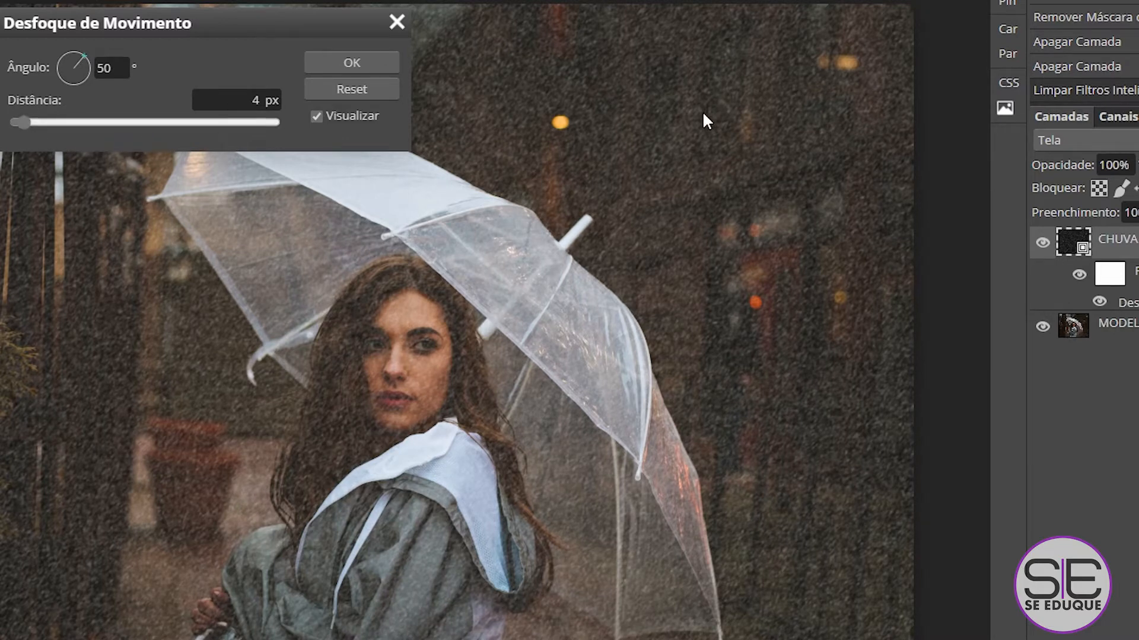
Try Desfoque de Movimento distances of 62, 42, 100 and 44 px on the CHUVA layer
drag(26, 123, 62, 121)
drag(61, 123, 175, 123)
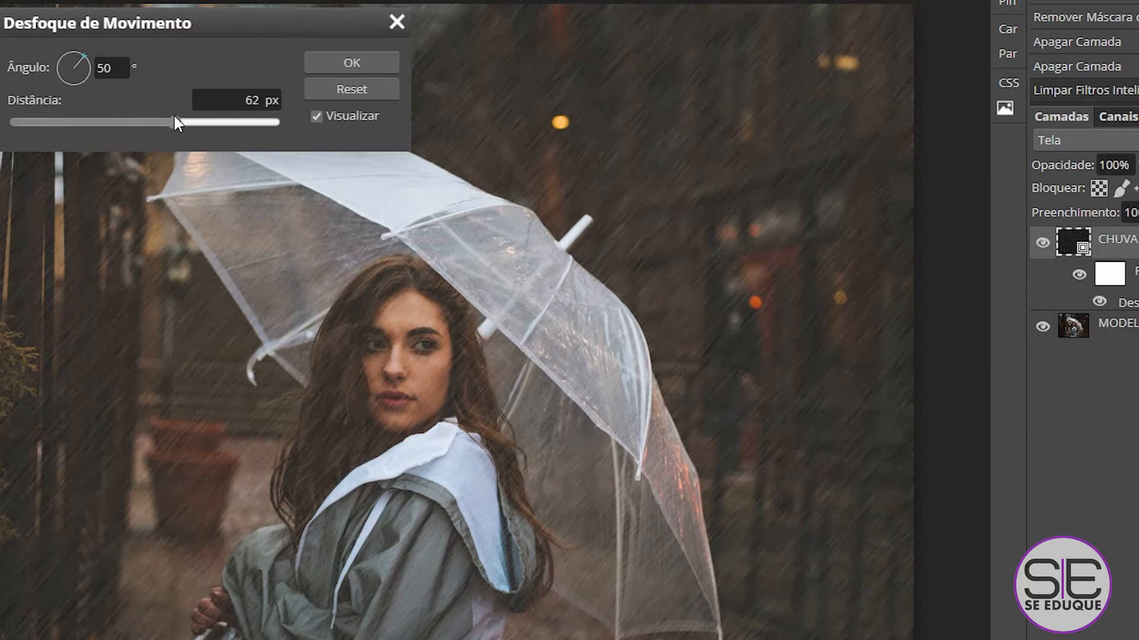
click(280, 100)
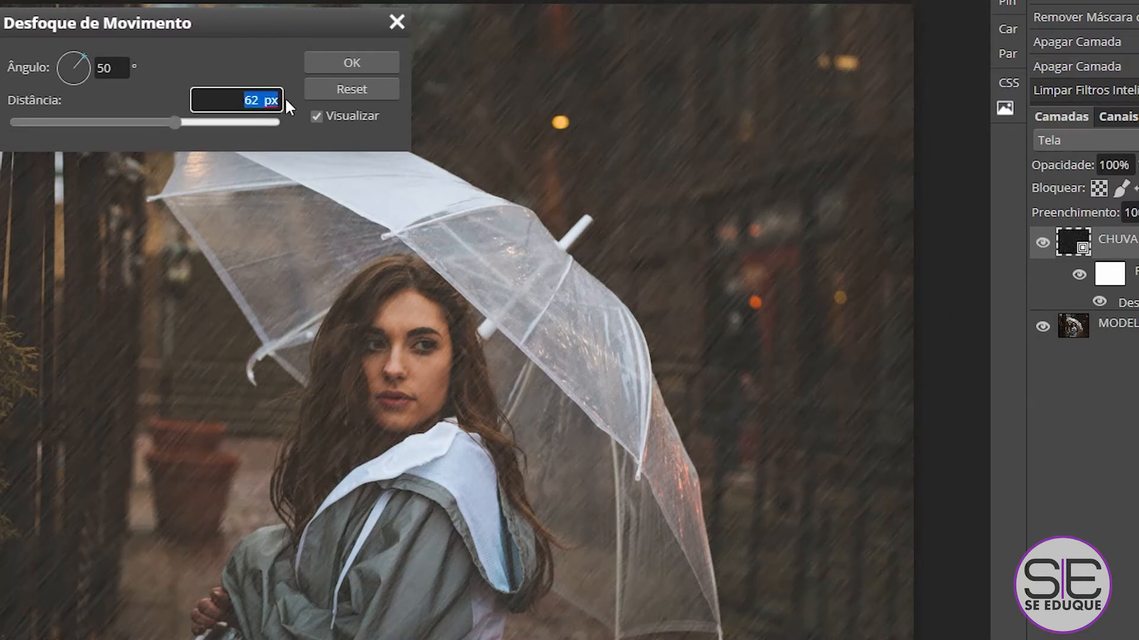
text(5)
drag(264, 100, 385, 89)
text(42)
key(Return)
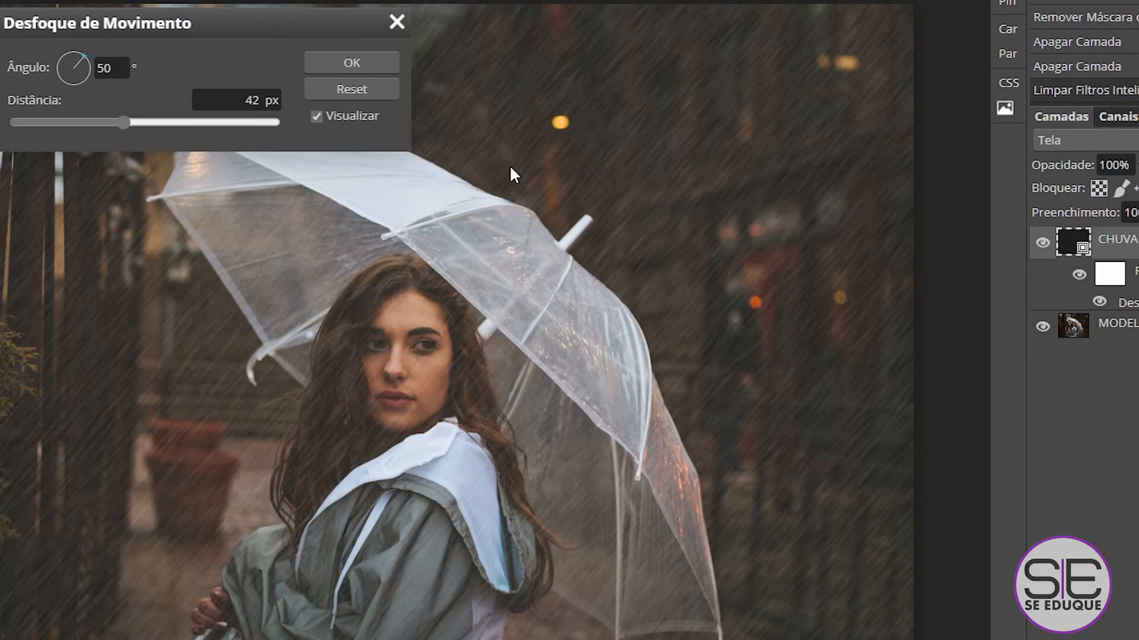
mouse_move(112, 121)
mouse_down()
mouse_move(97, 122)
mouse_move(403, 135)
mouse_up()
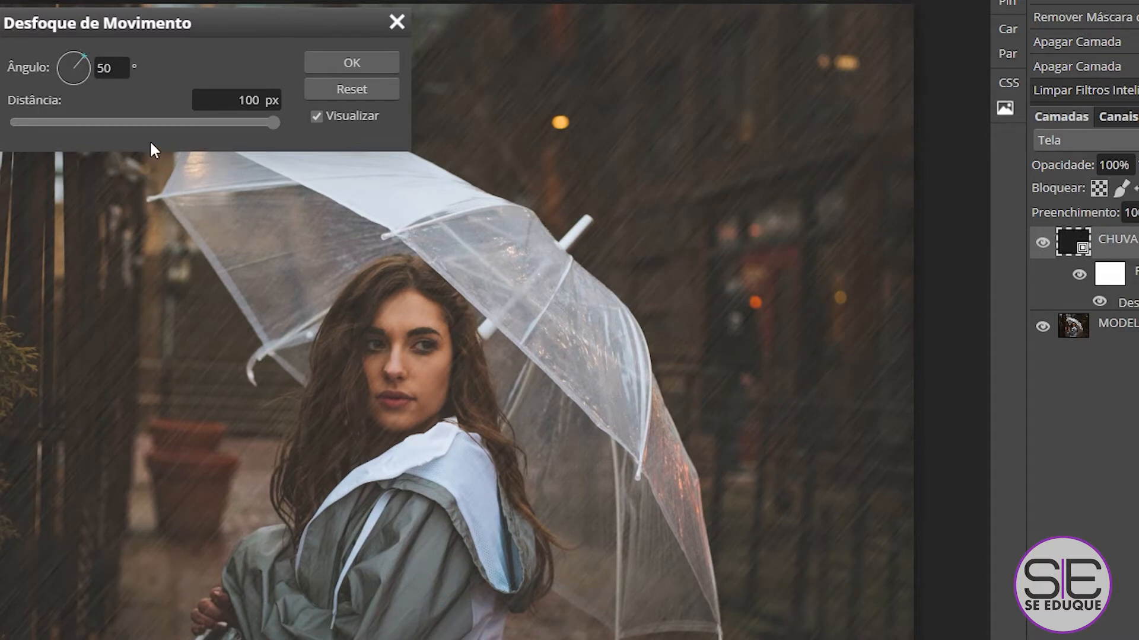
drag(245, 129, 127, 133)
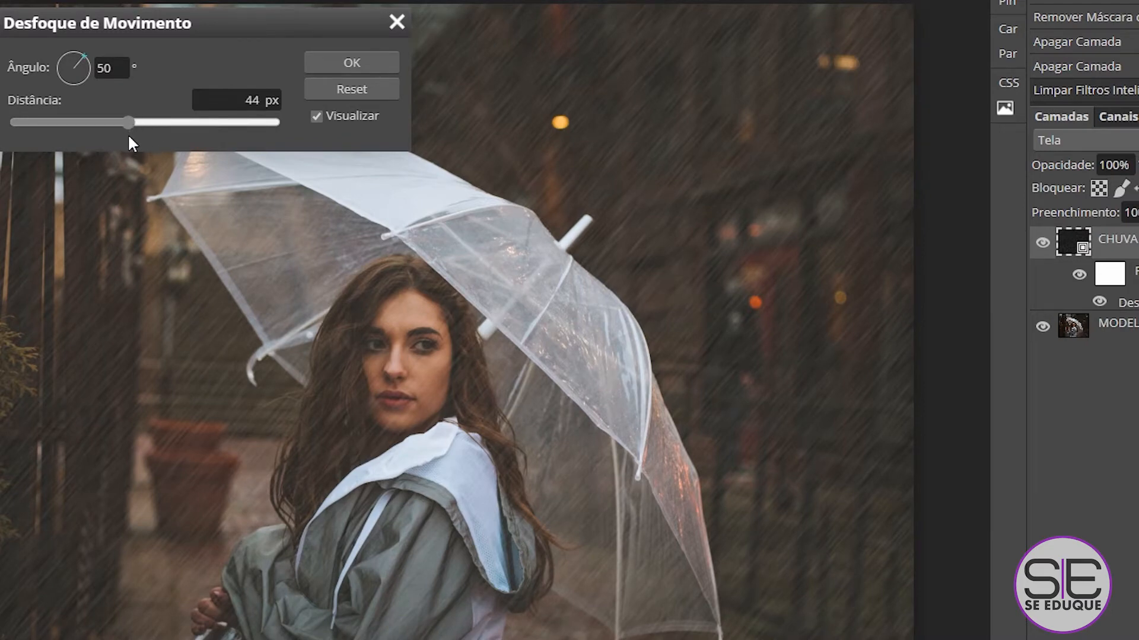
Apply the motion blur with a distance of 40 px and compare the photo with the CHUVA layer hidden and shown
click(270, 100)
text(40)
click(250, 70)
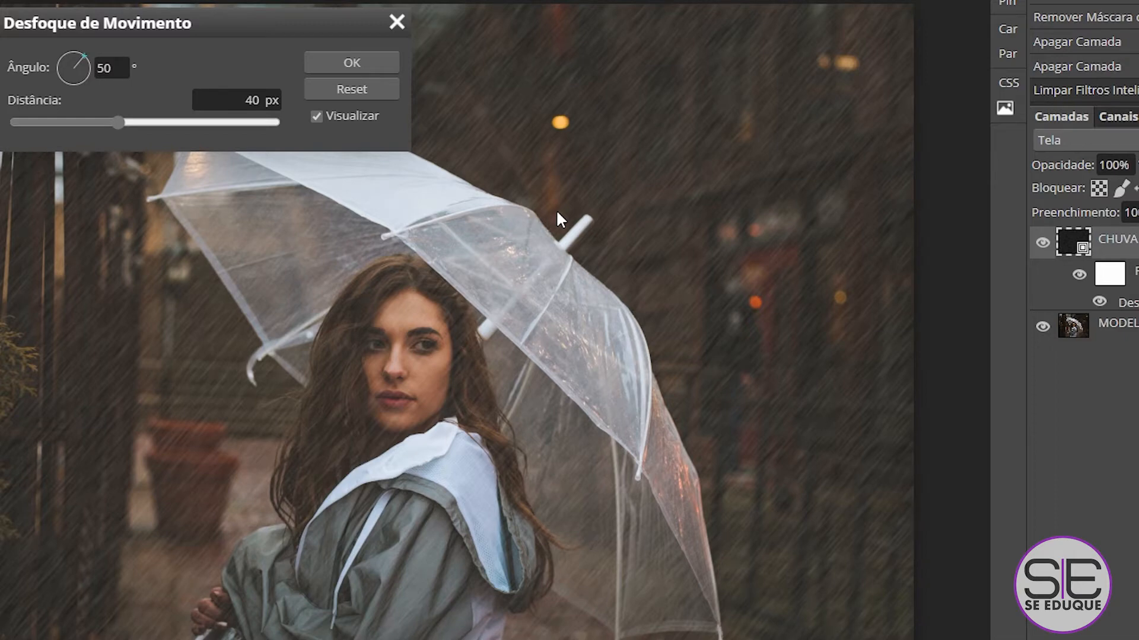
click(352, 58)
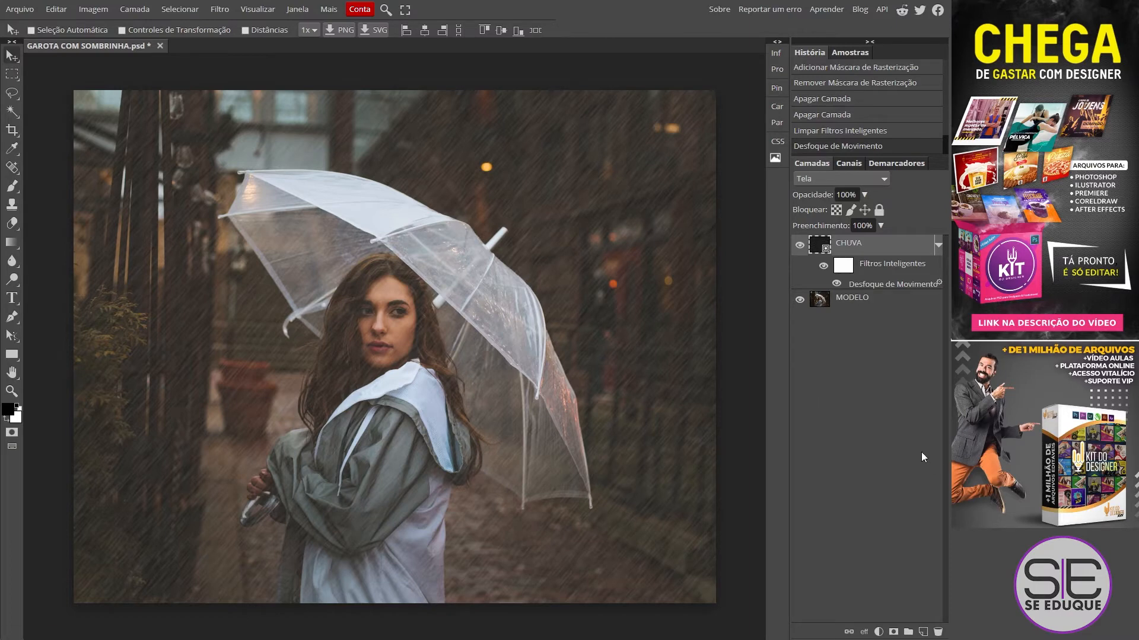
click(799, 245)
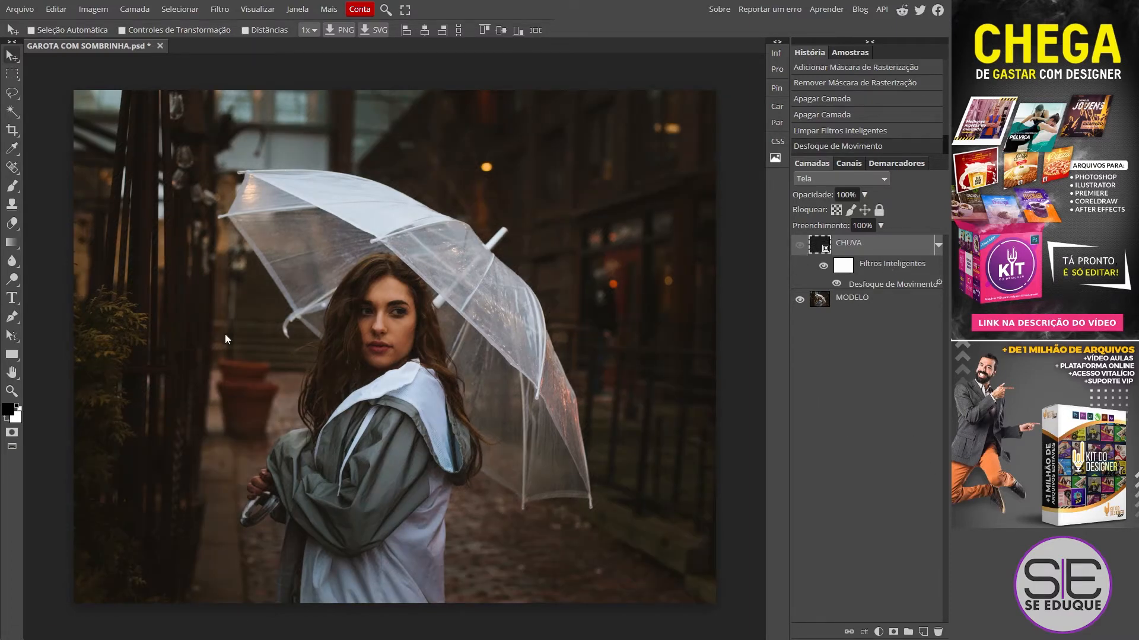
click(800, 245)
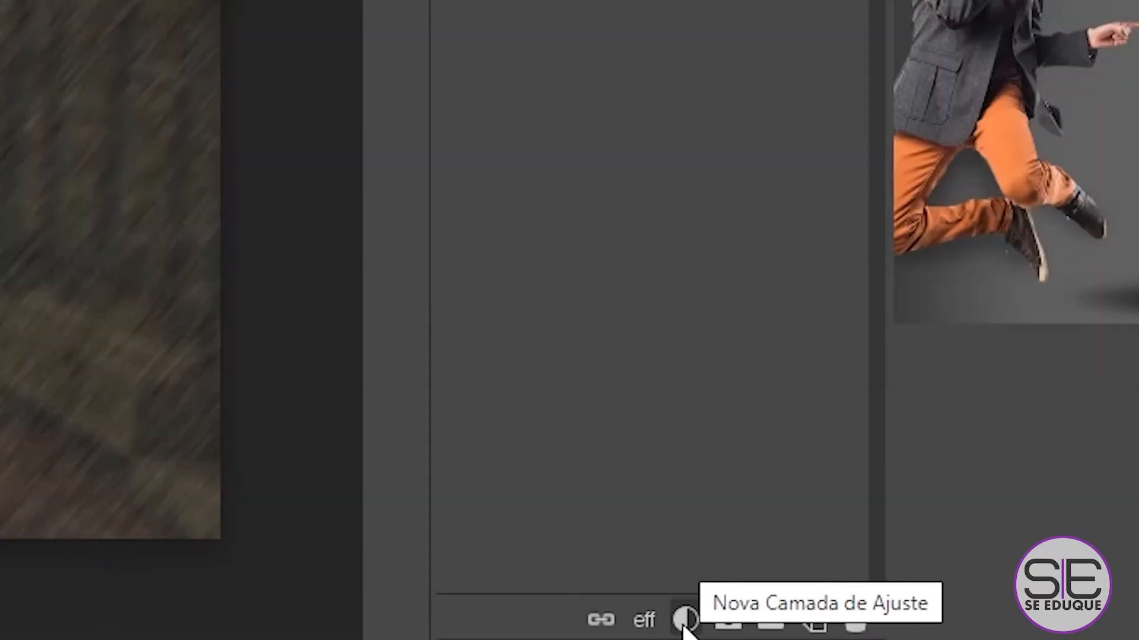
Add a Níveis adjustment layer above CHUVA with input black 29 and white 199, and compare the image with and without it
click(684, 620)
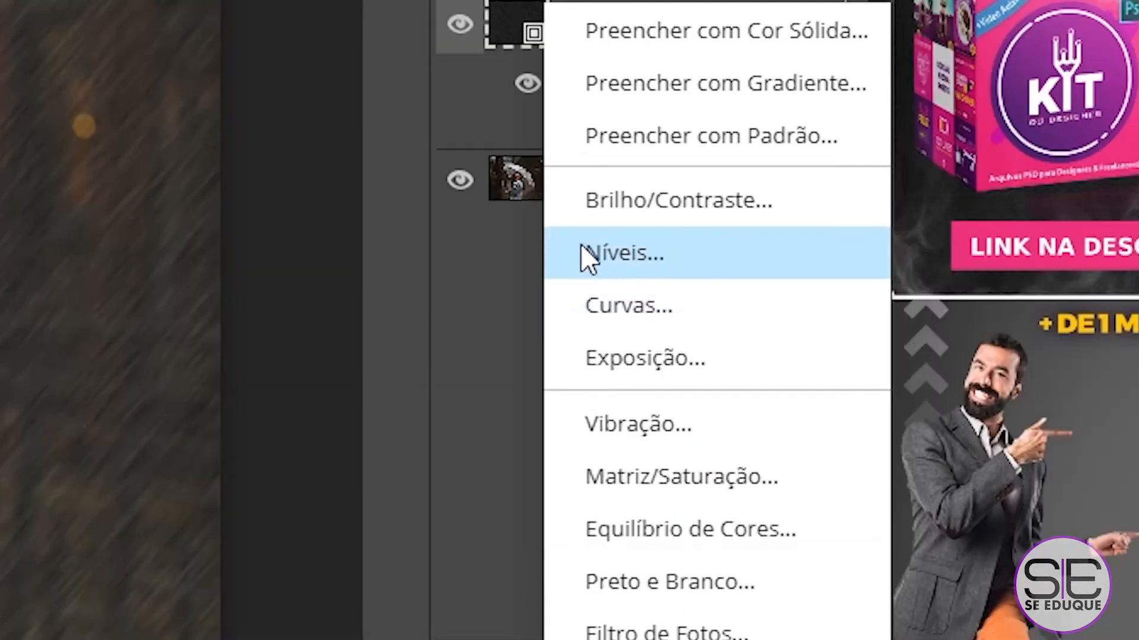
click(661, 255)
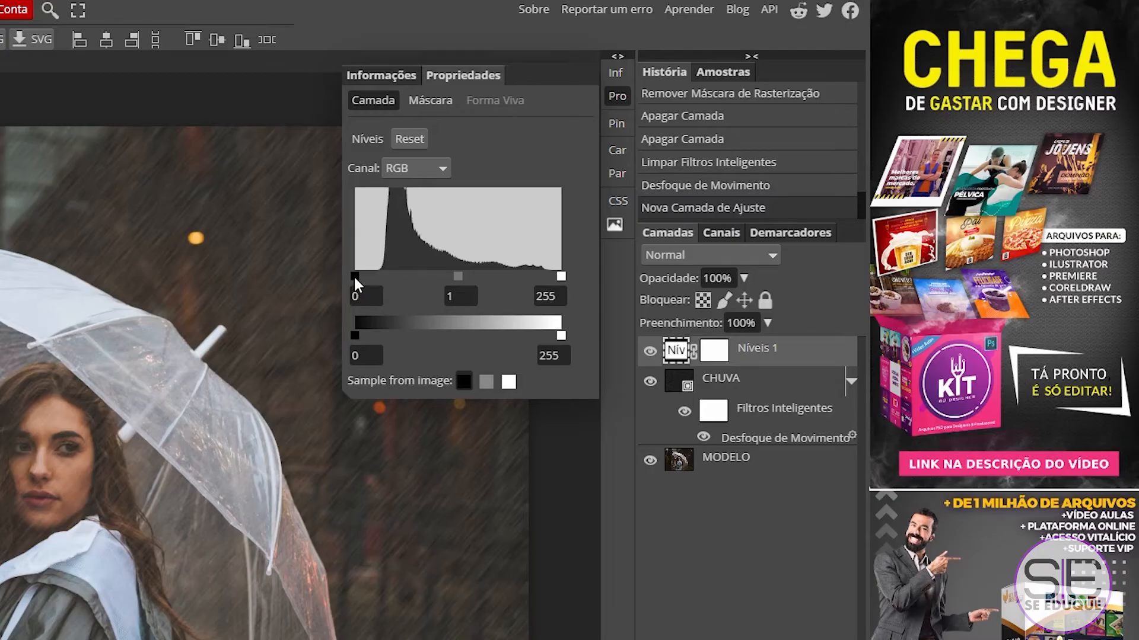
drag(354, 275, 376, 276)
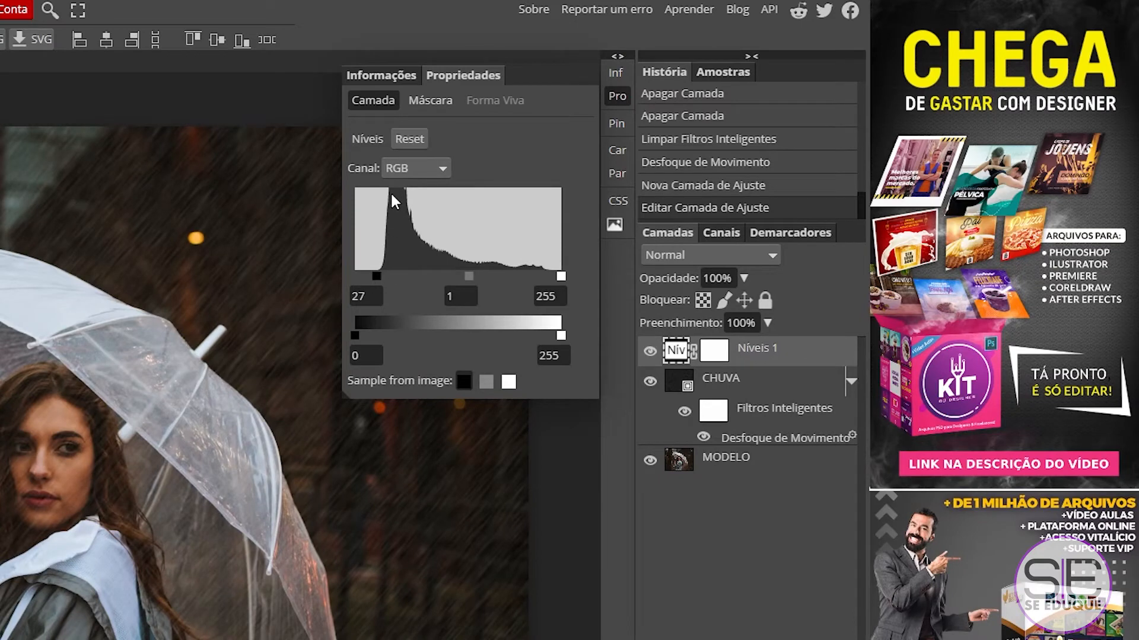
drag(375, 277, 377, 276)
drag(560, 277, 518, 276)
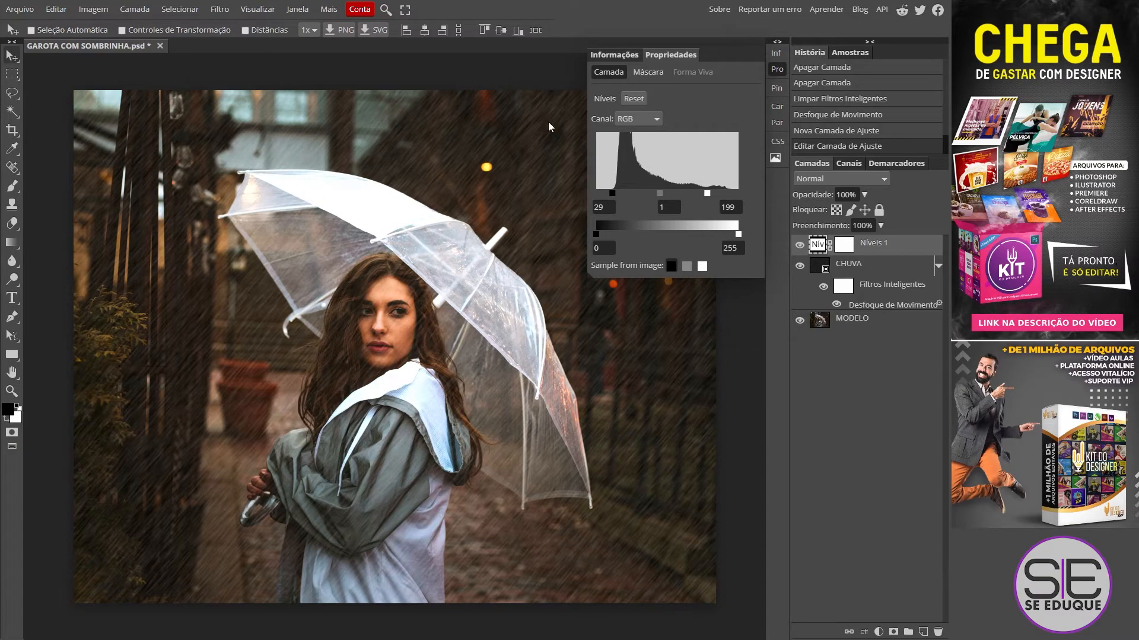
click(800, 245)
click(800, 247)
click(800, 246)
click(800, 247)
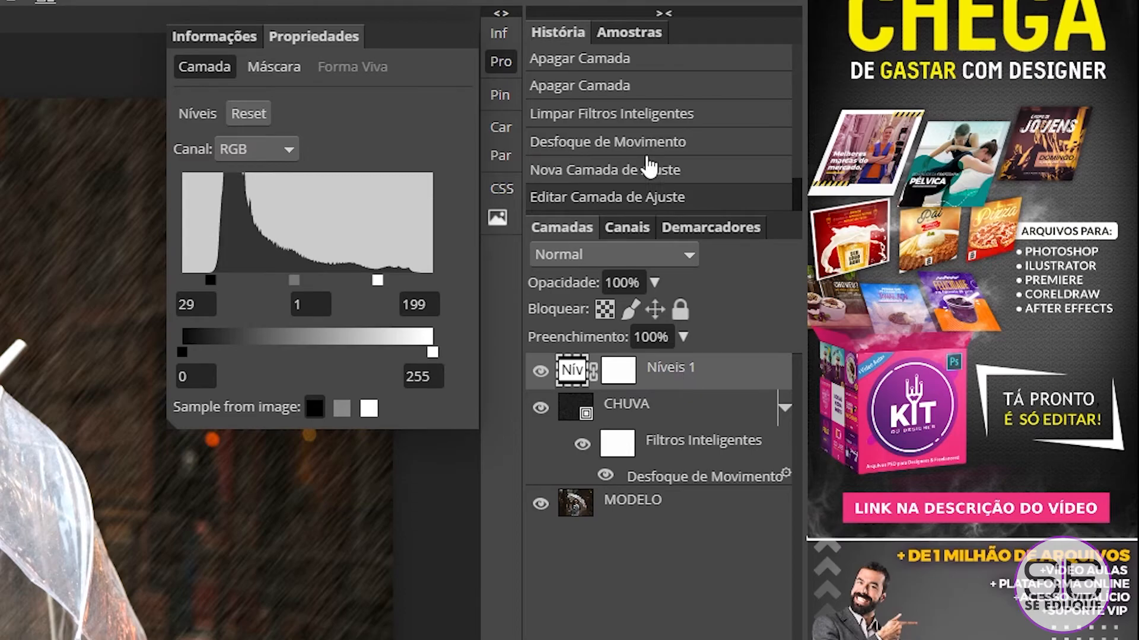
Clip the Níveis 1 adjustment layer to the CHUVA layer and rename it CONTRASTE
click(501, 61)
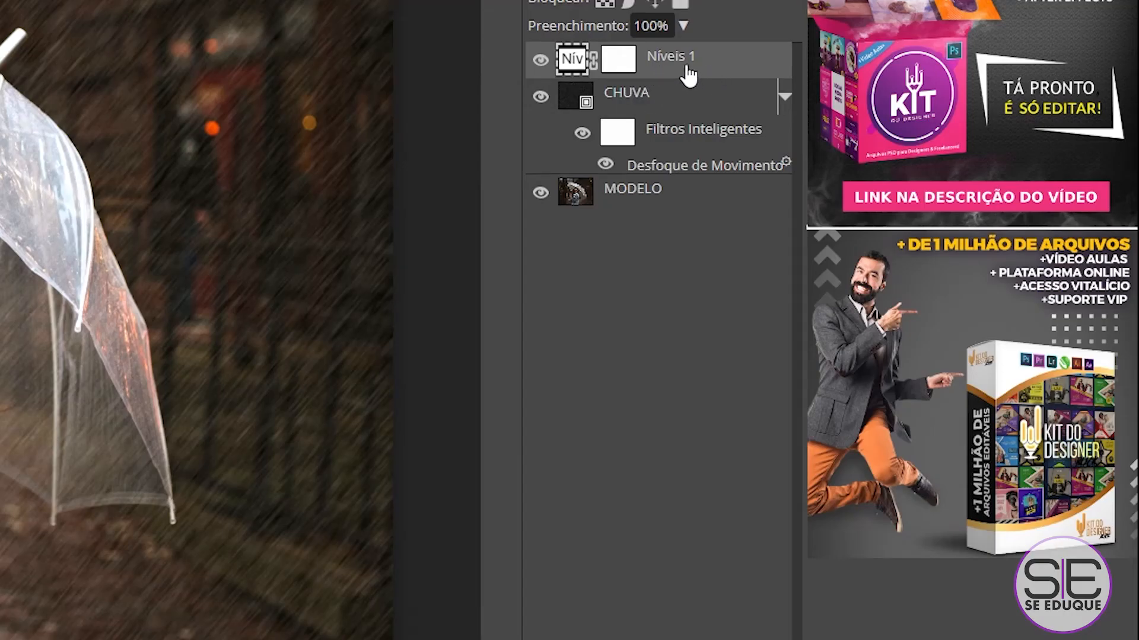
right_click(719, 69)
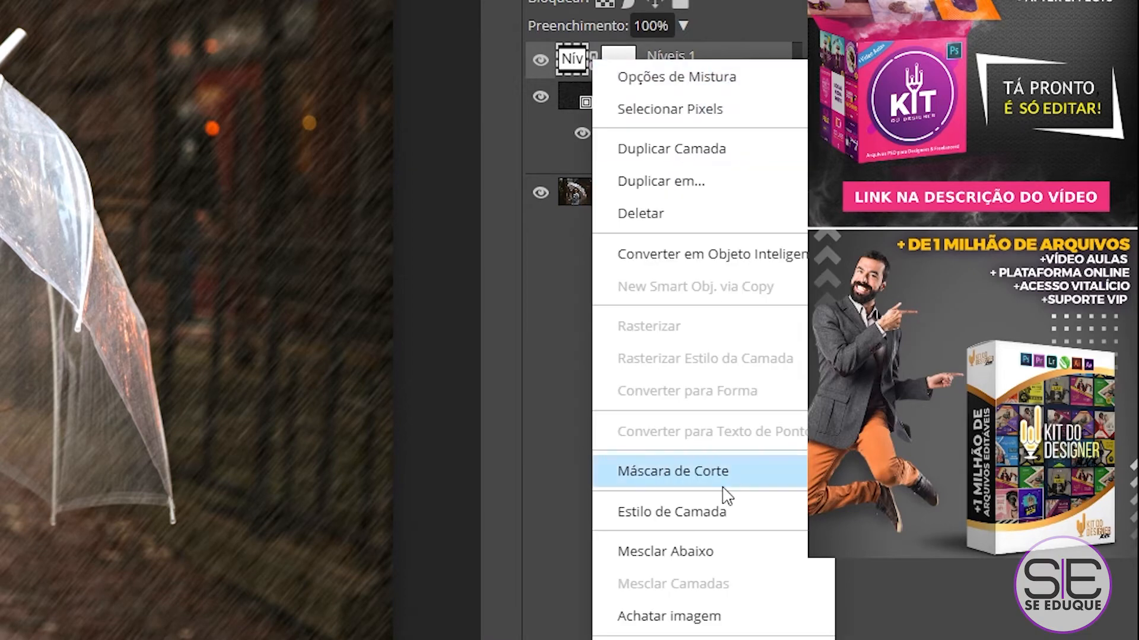
click(688, 470)
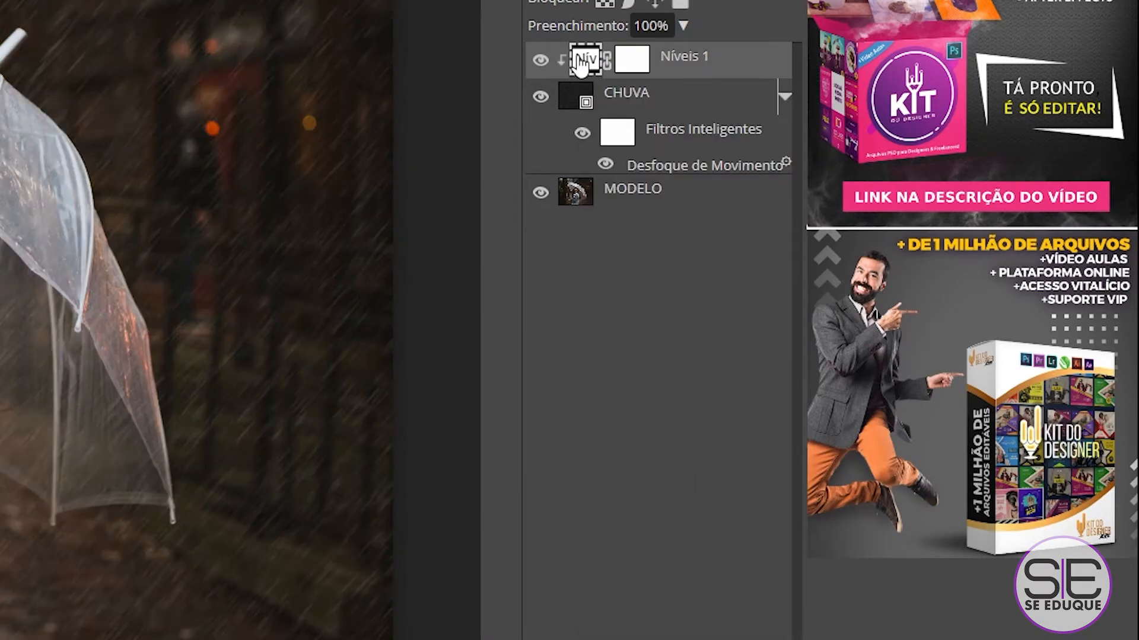
double_click(679, 62)
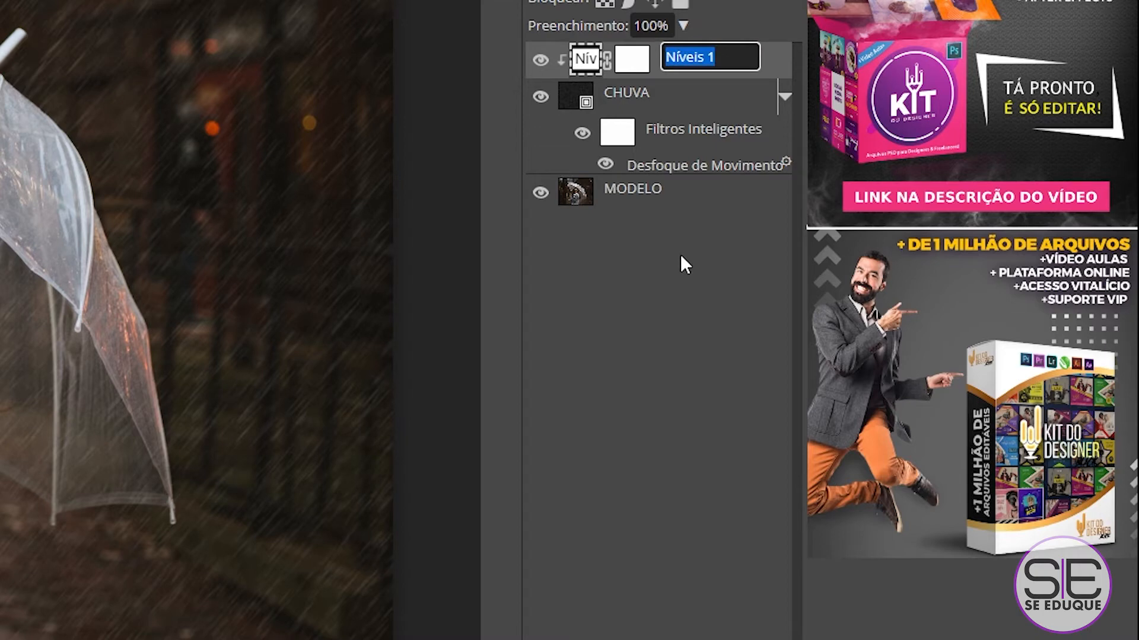
text(CONTRASTE)
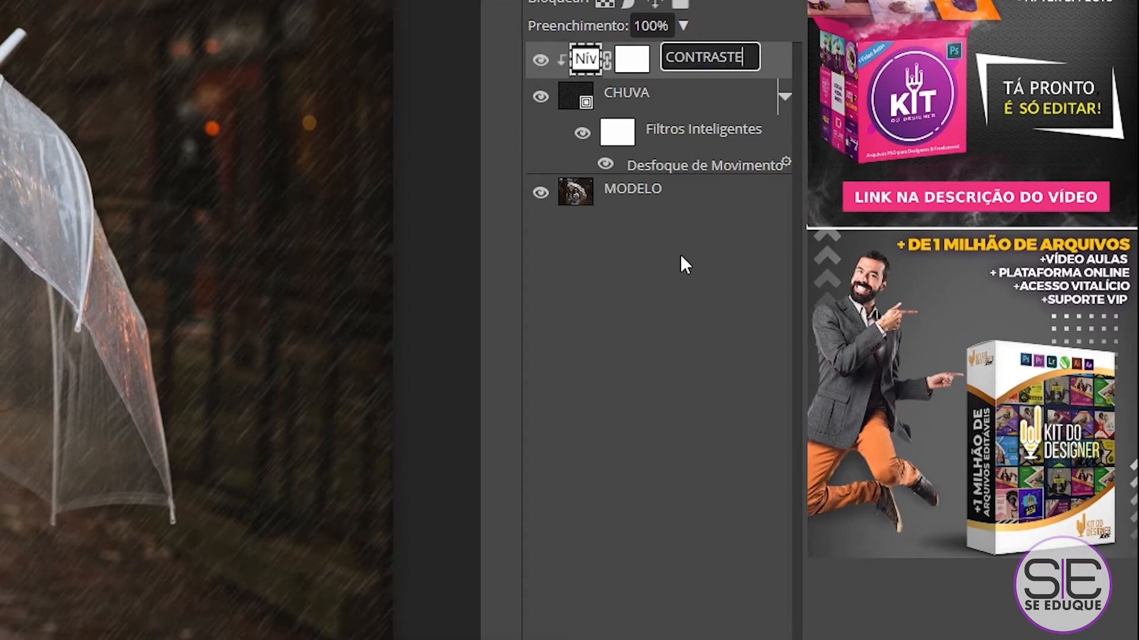
key(Return)
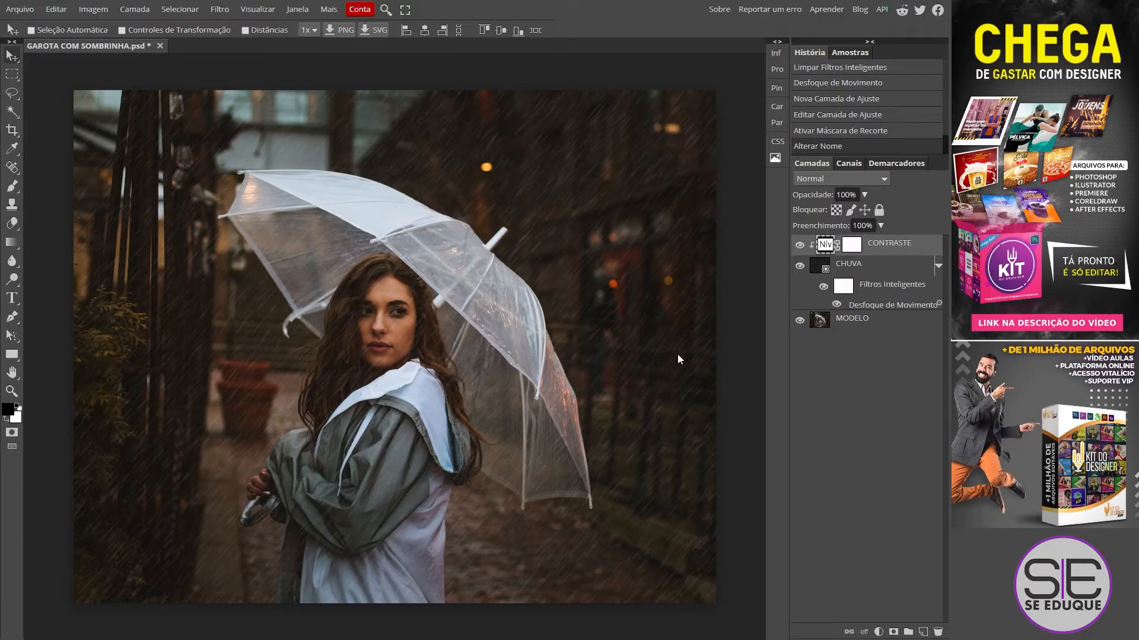
Adjust the CONTRASTE layer's input levels to black 30 and white about 150 to strengthen the rain streaks
click(825, 247)
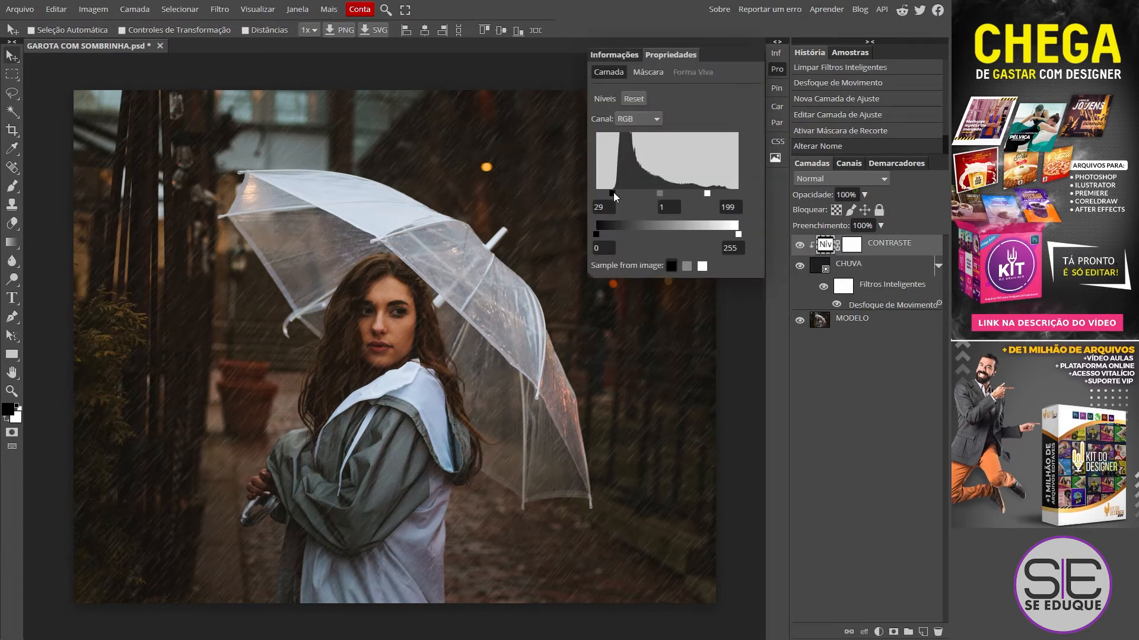
drag(709, 195, 681, 197)
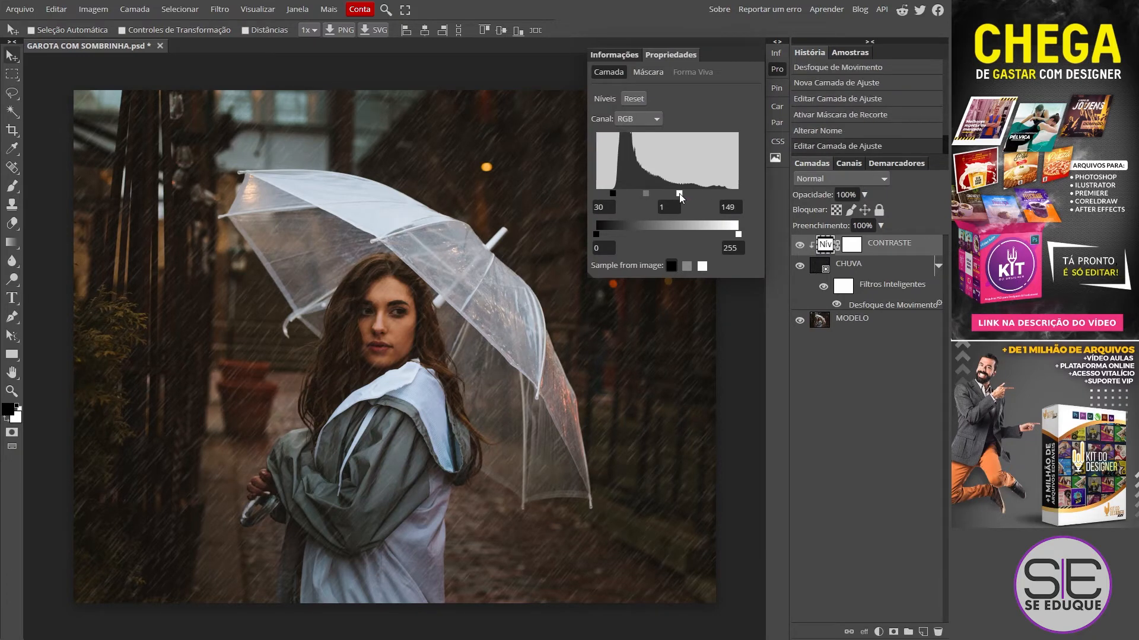
drag(681, 198, 683, 199)
drag(682, 200, 723, 194)
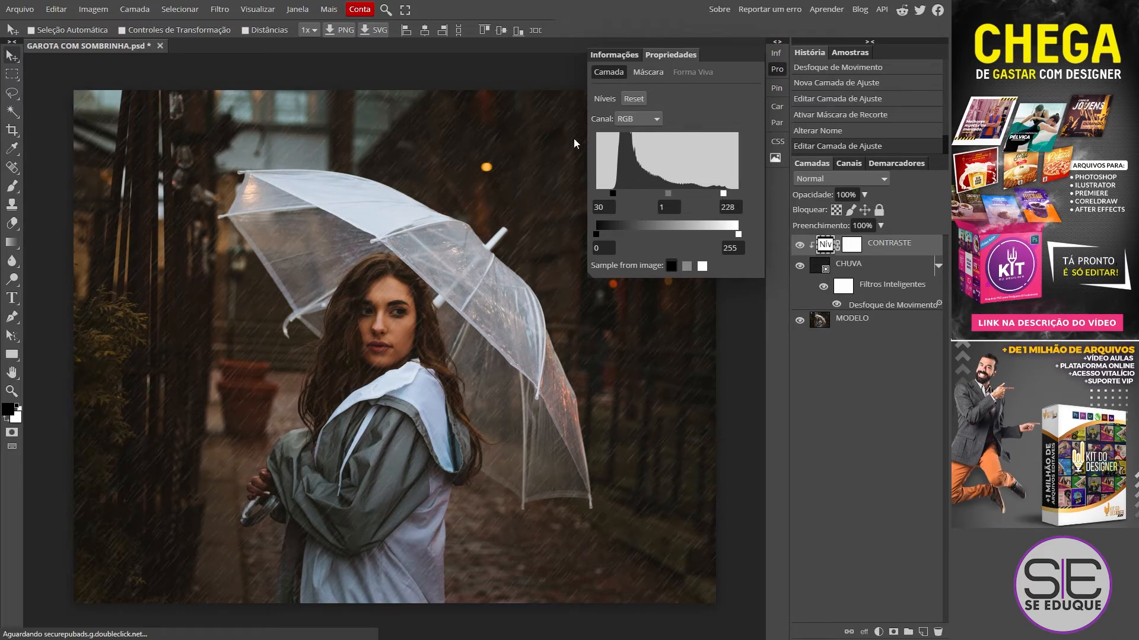
drag(723, 195, 680, 195)
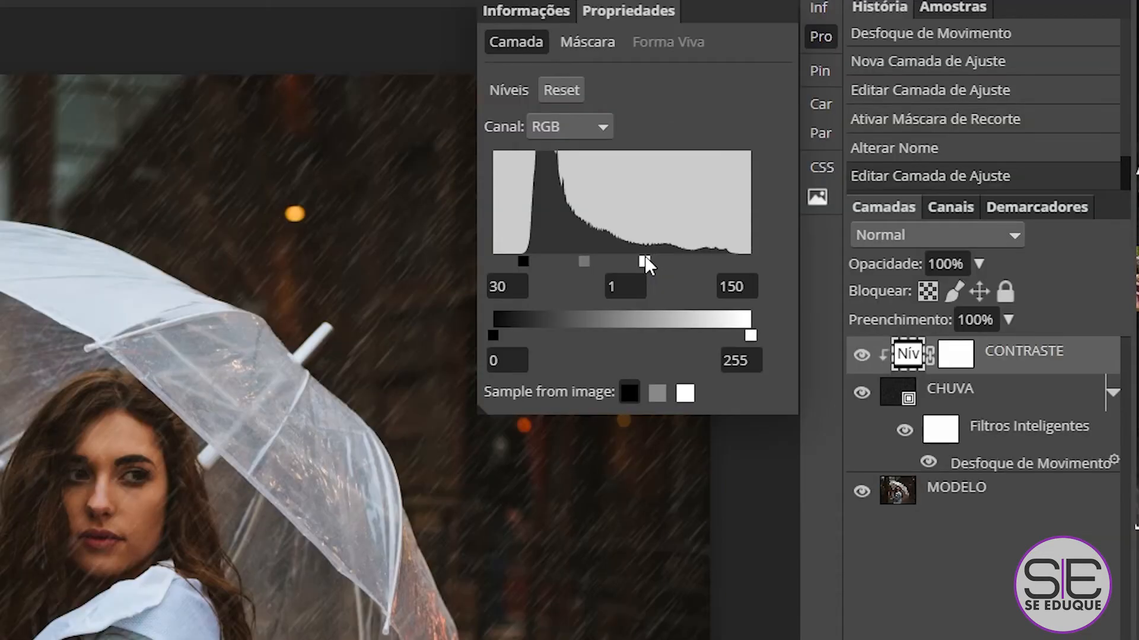
mouse_move(644, 262)
mouse_down()
mouse_move(659, 261)
mouse_move(645, 265)
mouse_up()
click(820, 36)
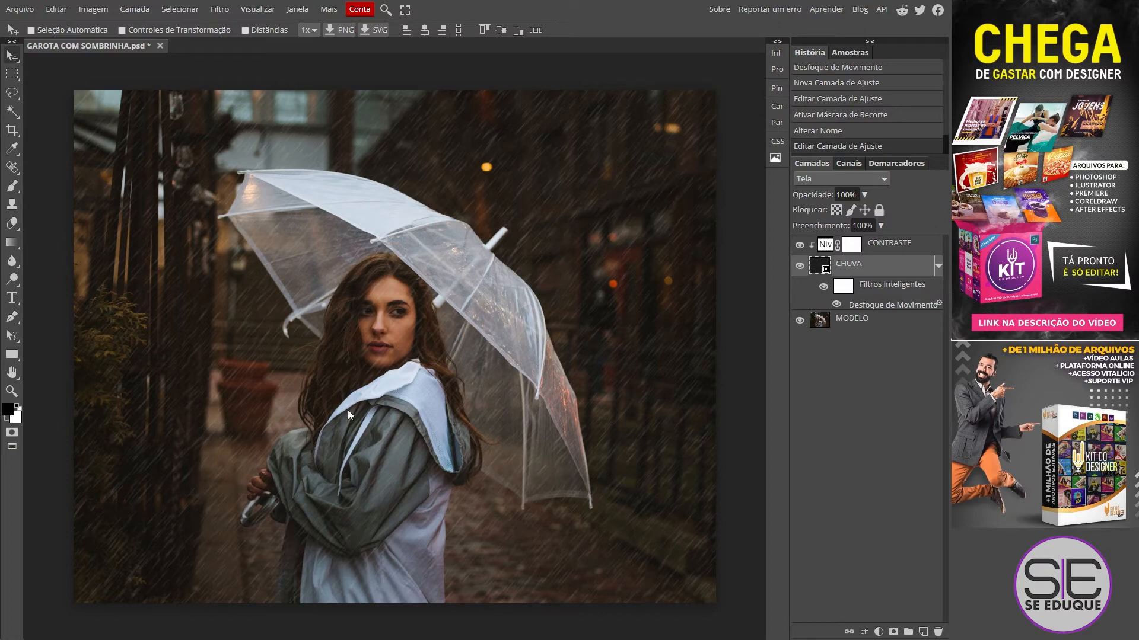
Examine the rain streaks up close over the girl's face, jacket and umbrella
key(z)
drag(354, 337, 383, 345)
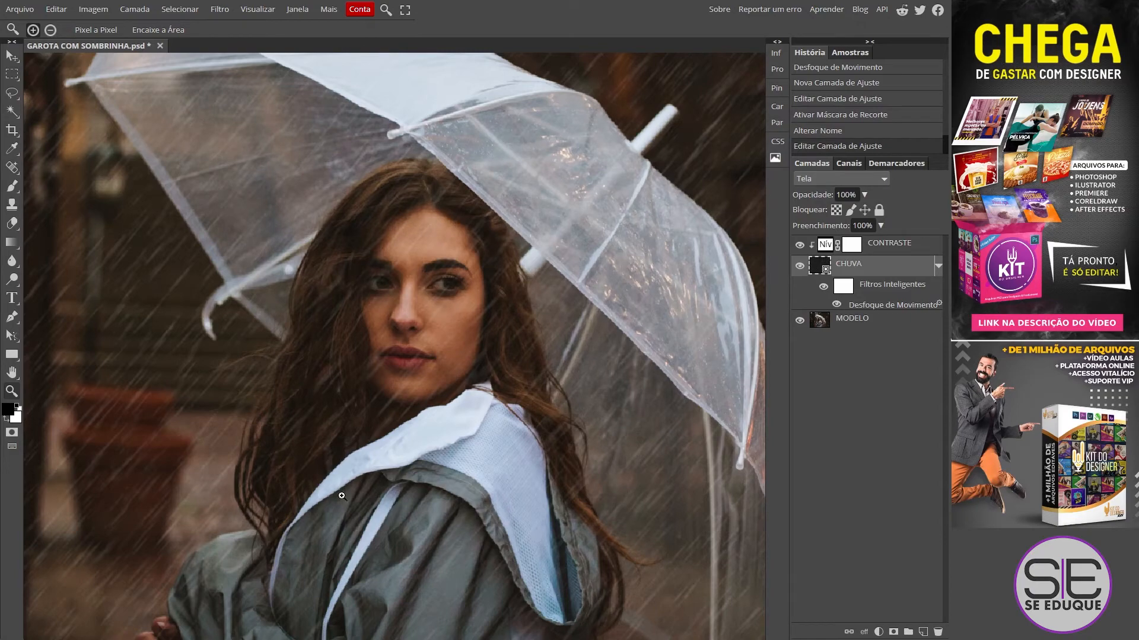
scroll(409, 516, down, 7)
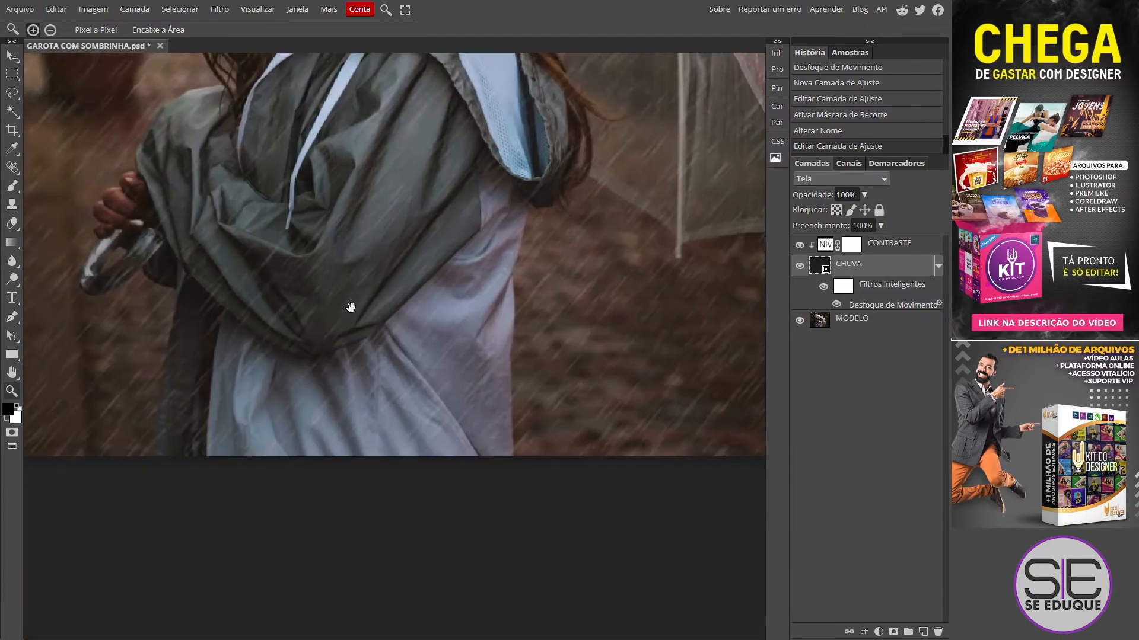
scroll(314, 197, up, 7)
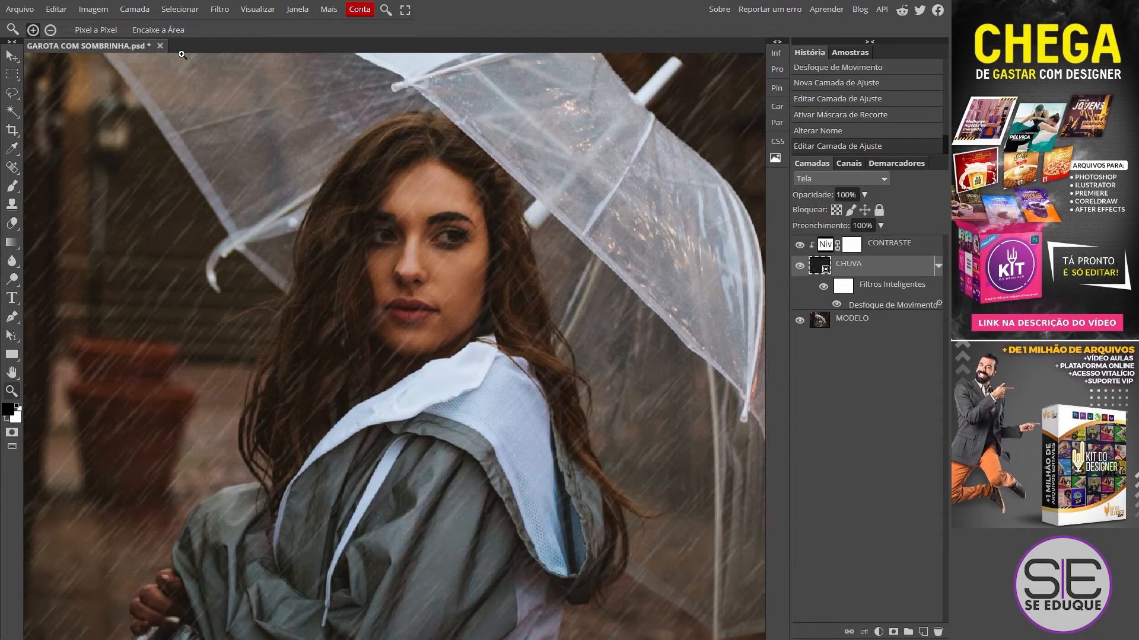
drag(405, 553, 407, 274)
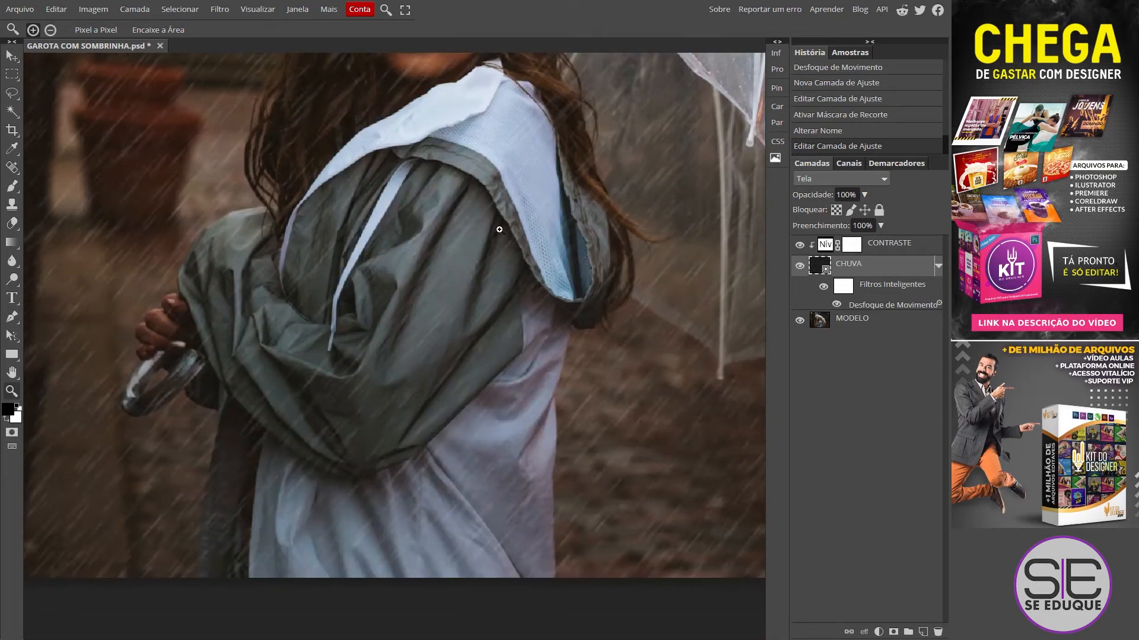
scroll(343, 201, up, 5)
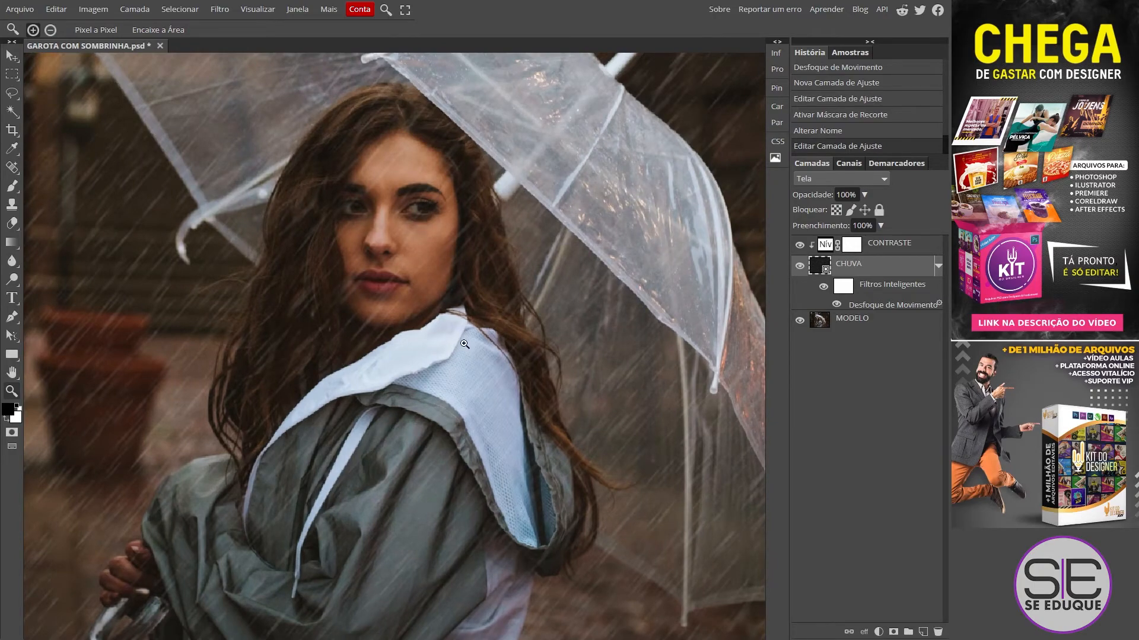
drag(449, 418, 422, 402)
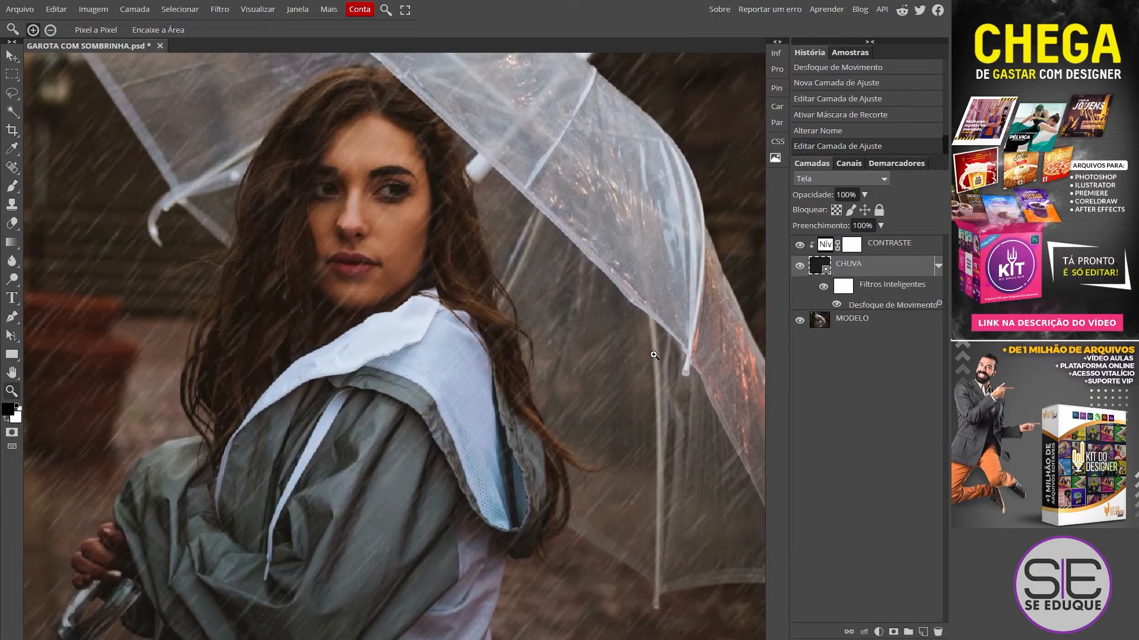